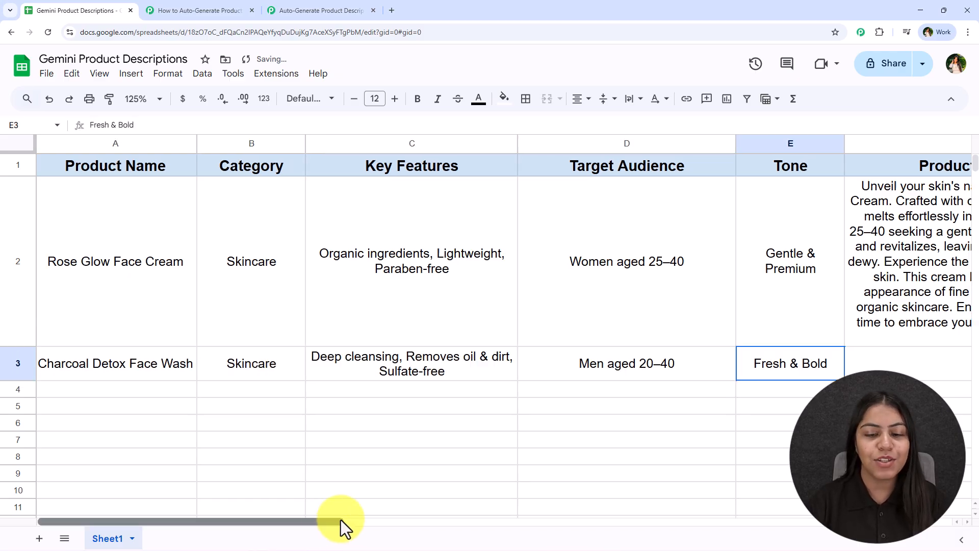
Step: Review the generated product descriptions in the sheet and the example Pabbly Connect workflow that produces them
left_click_drag(339, 522, 474, 504)
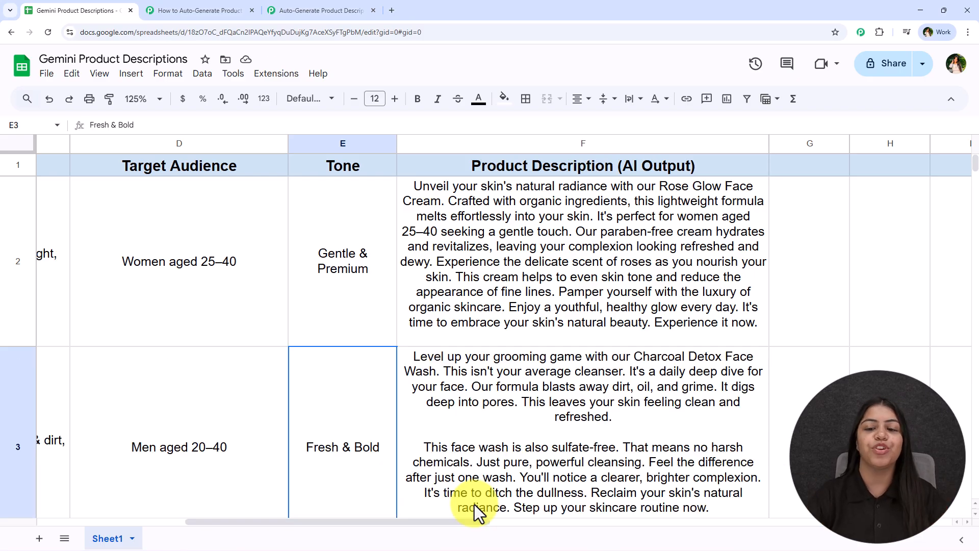
scroll(522, 418, "down", 3)
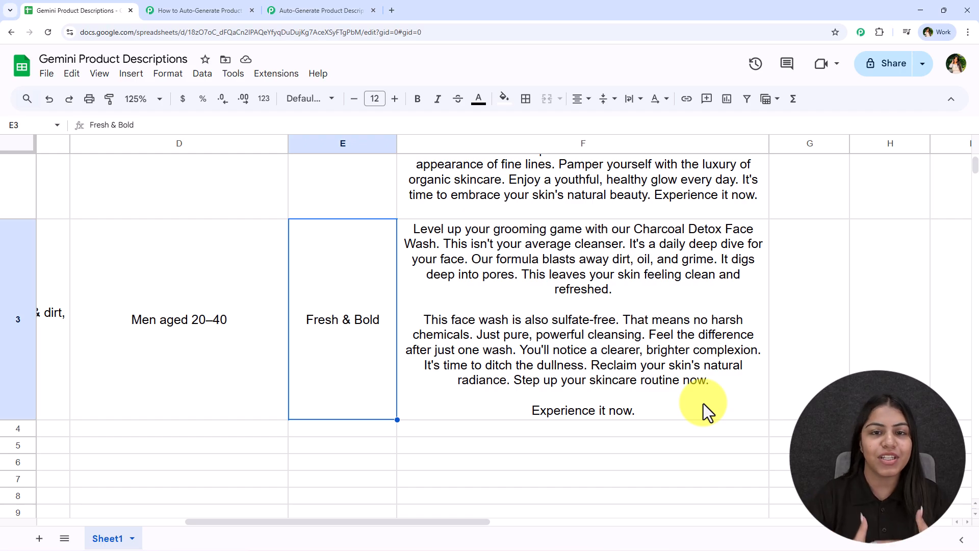
left_click(222, 9)
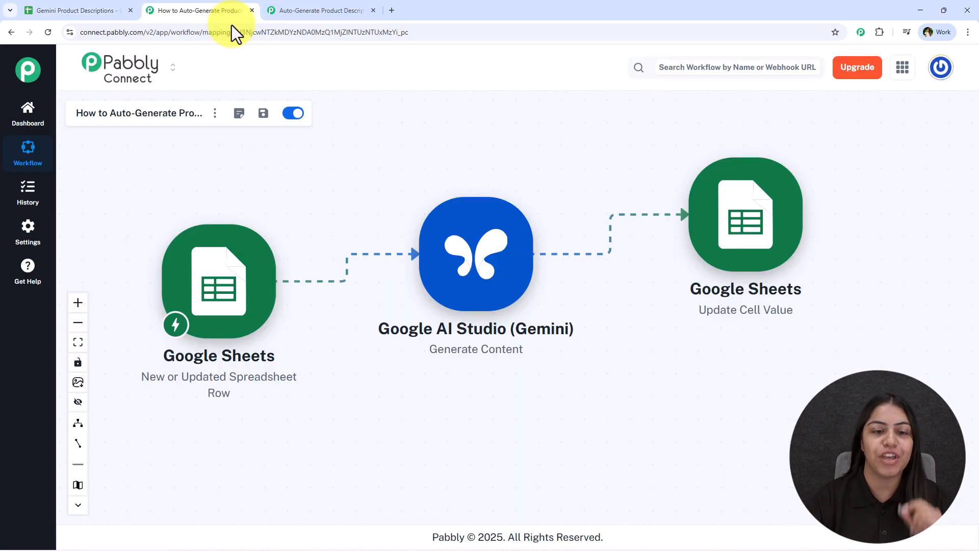
left_click_drag(564, 401, 584, 428)
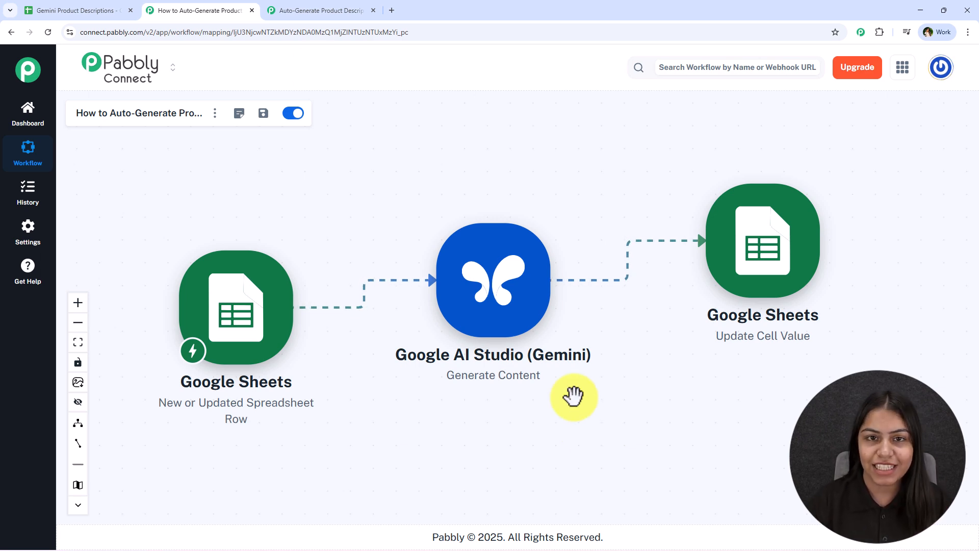
left_click(306, 10)
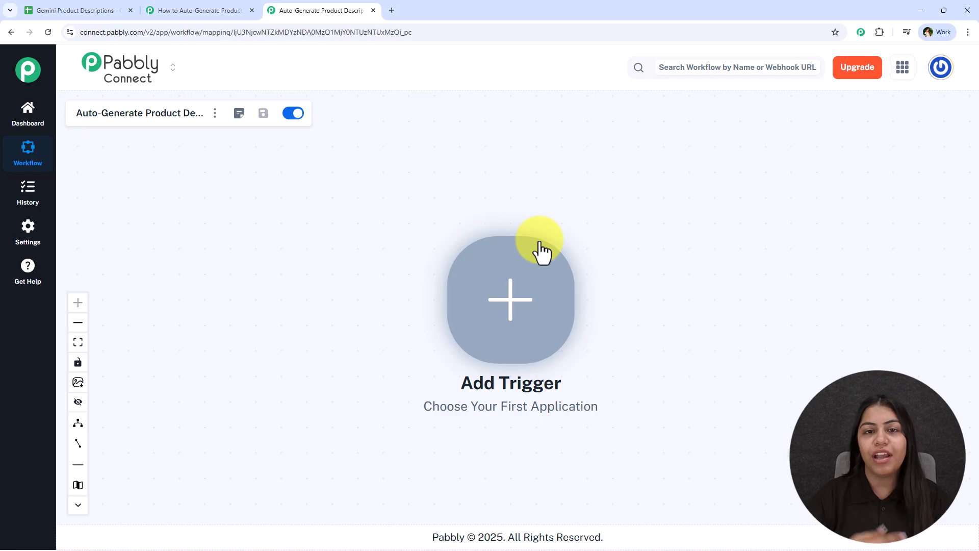
Step: Visit pabbly.com/connect in a new browser tab and close it after viewing the landing page
left_click(387, 8)
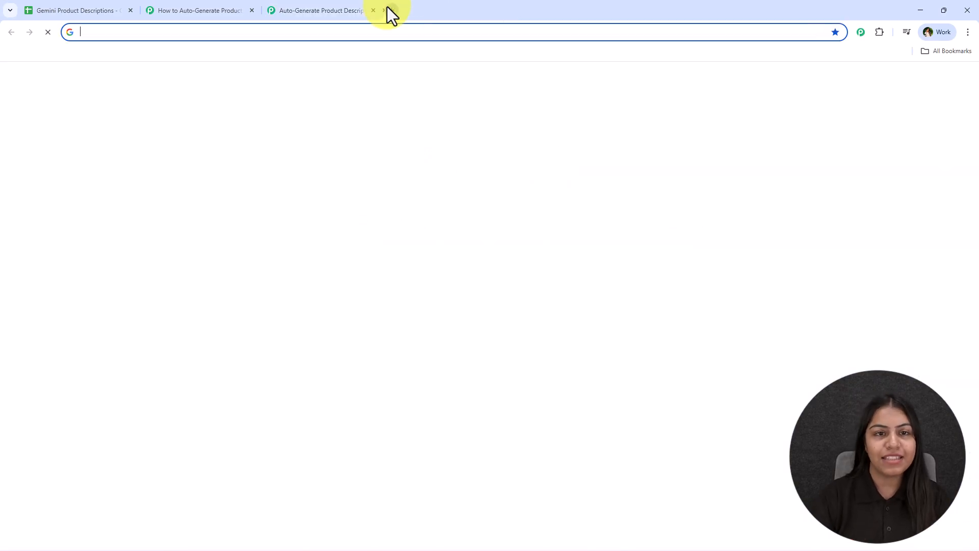
type("pabbly.com/connect")
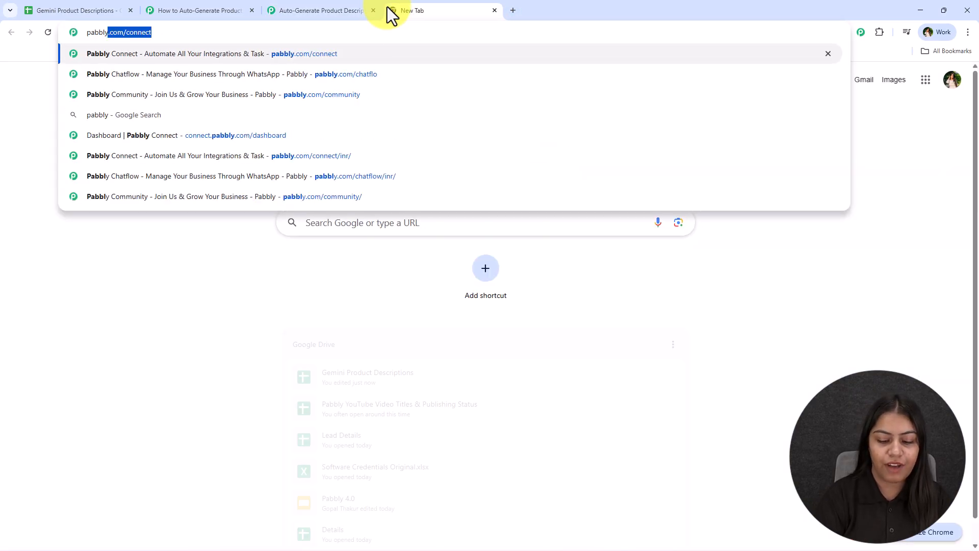
key("Return")
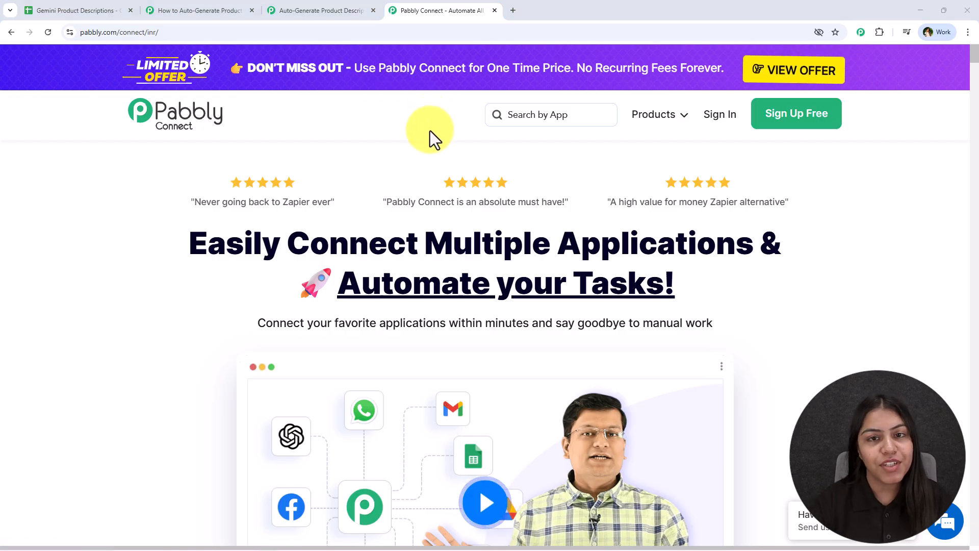
left_click(494, 11)
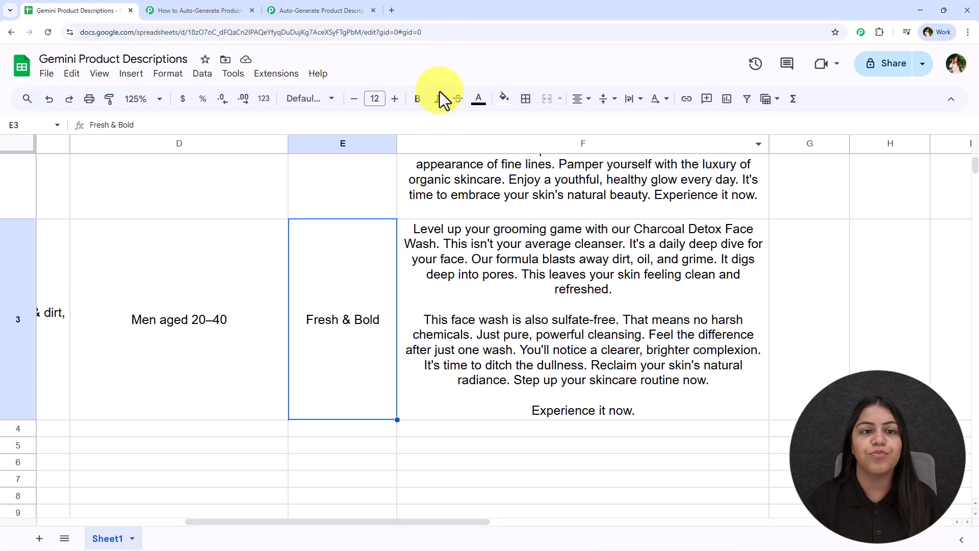
Step: Switch to the empty Auto-Generate Product workflow in Pabbly Connect and choose Google Sheets as its trigger app
left_click(356, 10)
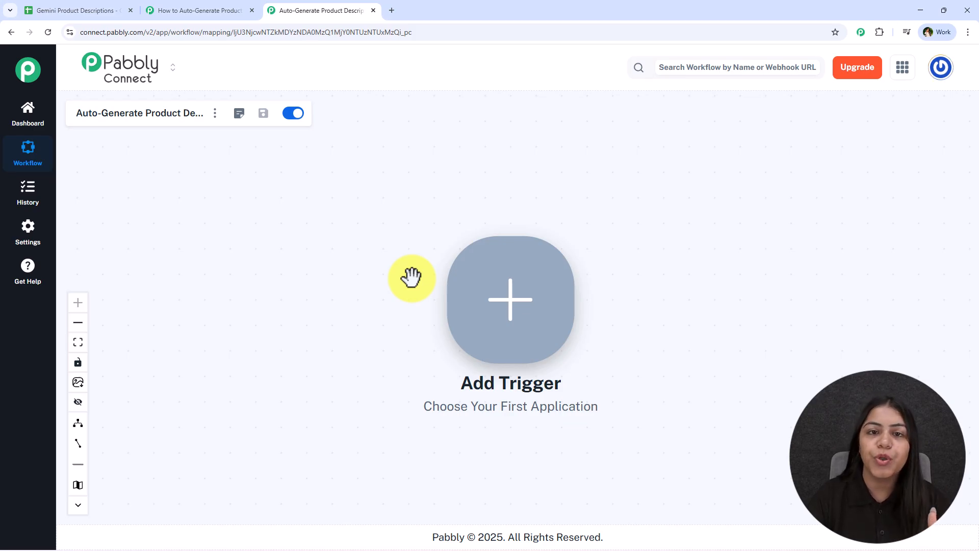
left_click(532, 297)
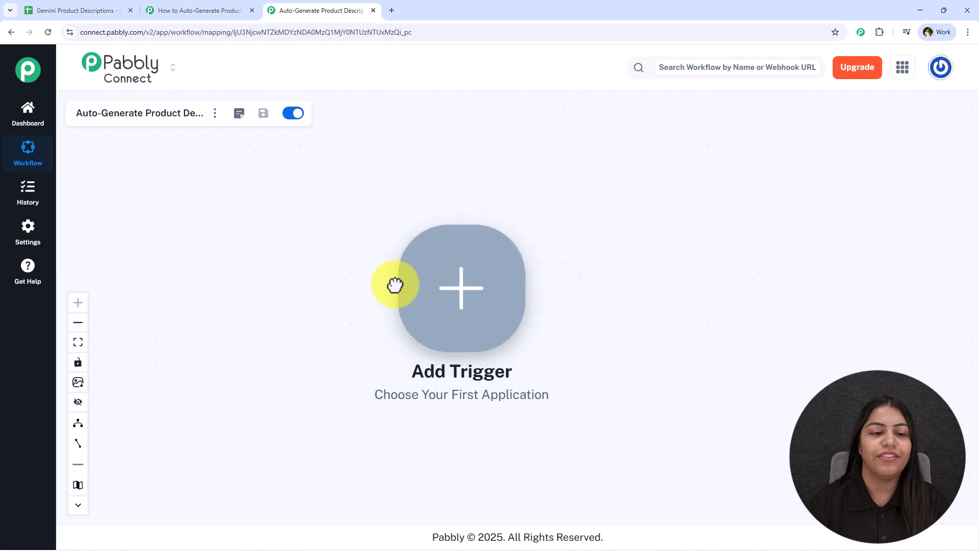
left_click(258, 237)
type("G")
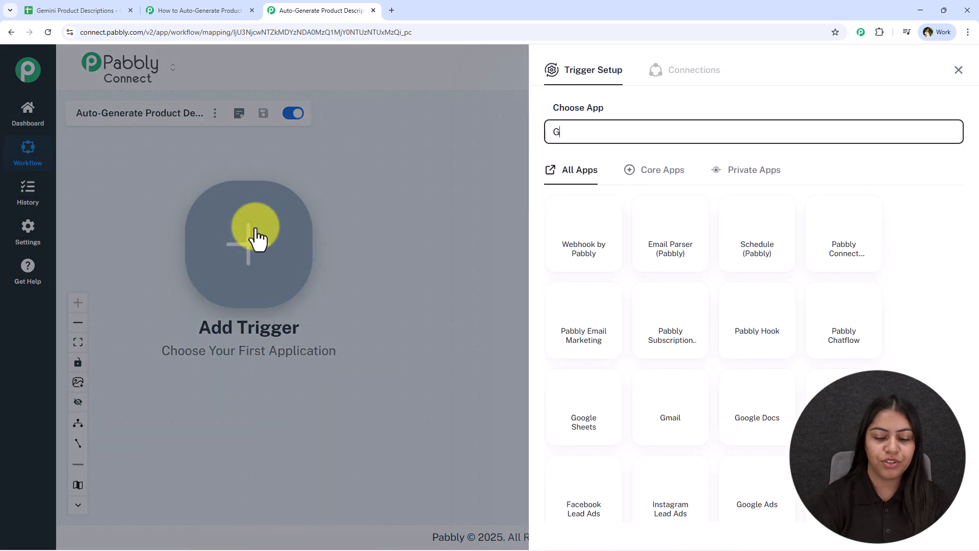
type("oogle Sheets")
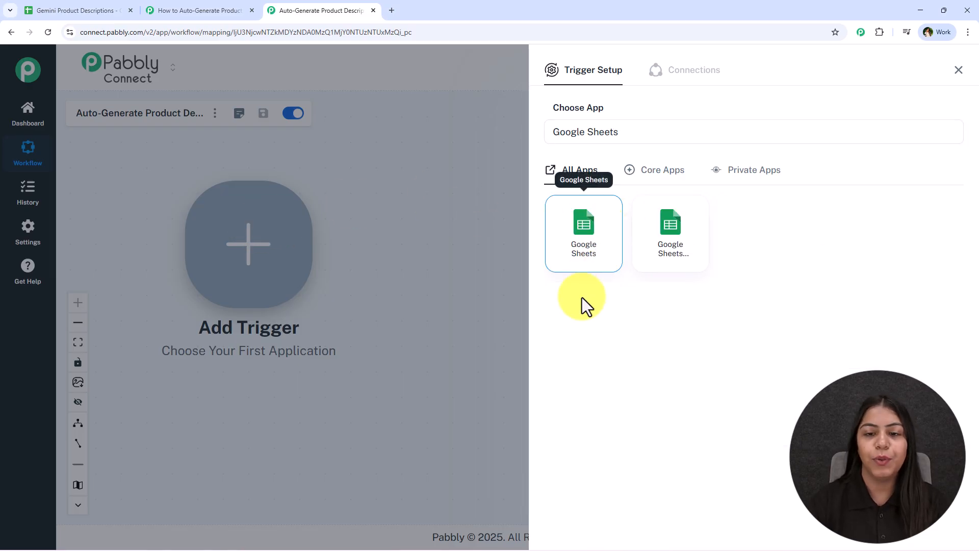
left_click(582, 271)
Step: Connect the Google Sheets trigger with the New or Updated Spreadsheet Row event and copy its webhook URL
left_click(635, 187)
left_click(686, 205)
left_click(629, 193)
left_click(617, 216)
left_click(611, 228)
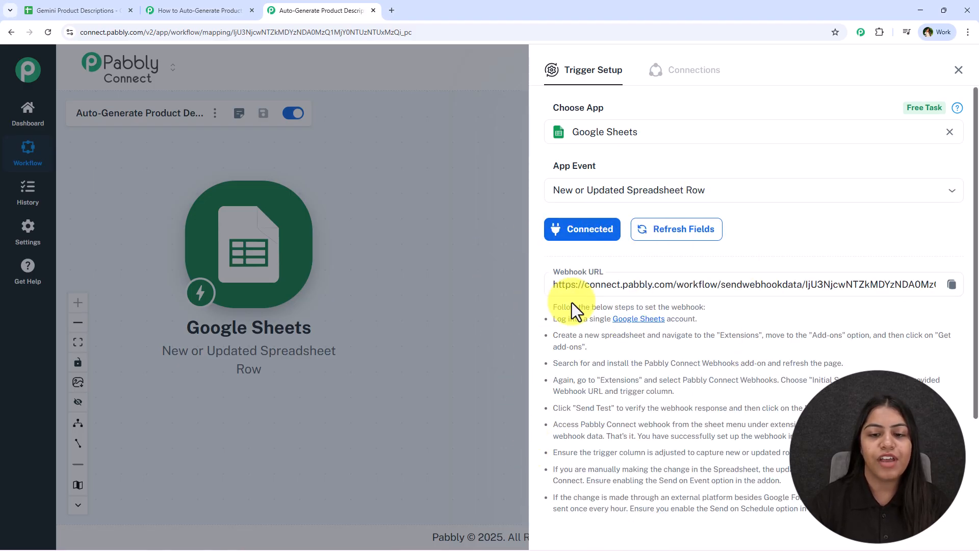
scroll(571, 307, "down", 3)
left_click(952, 151)
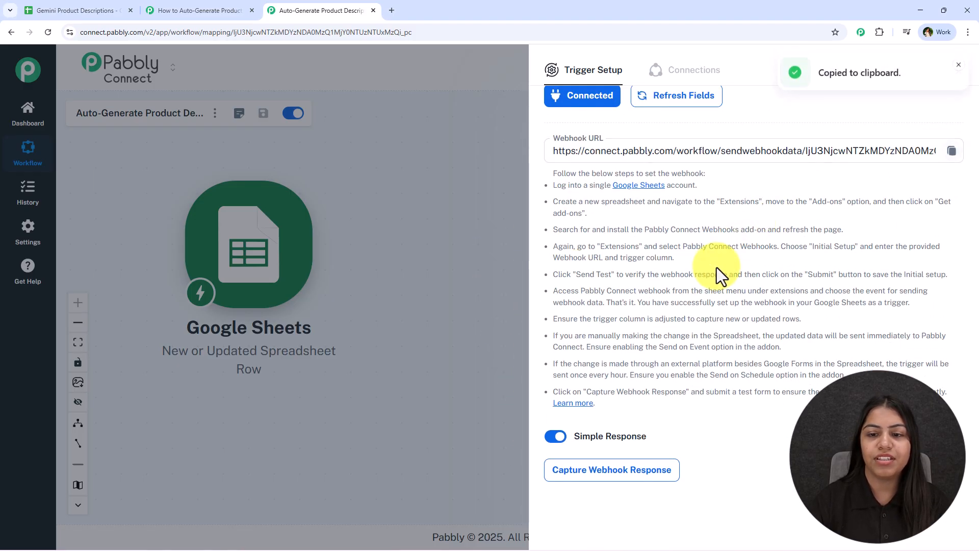
Step: Switch to the Gemini Product Descriptions sheet and examine its columns from Product Name to Product Description (AI Output)
left_click(60, 10)
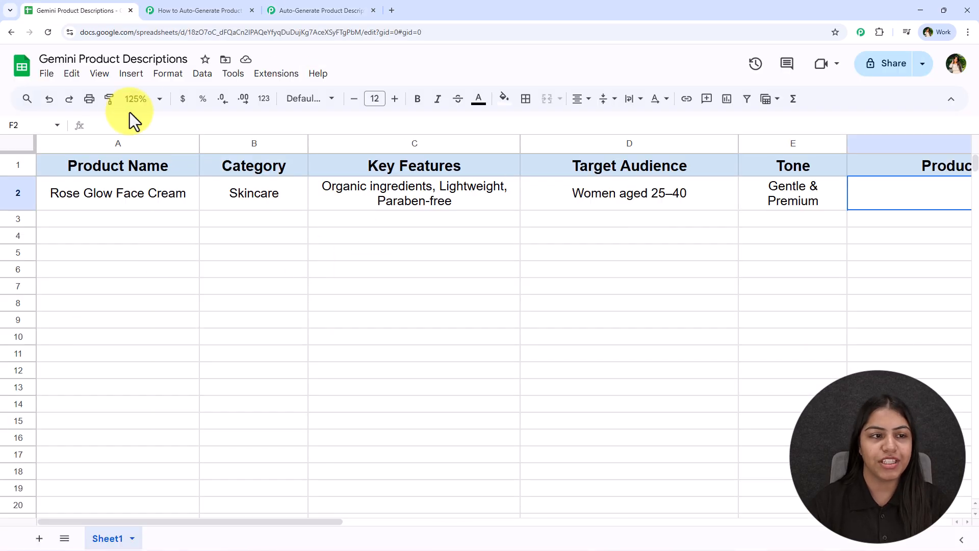
left_click(136, 99)
left_click(137, 224)
left_click(144, 98)
left_click(140, 204)
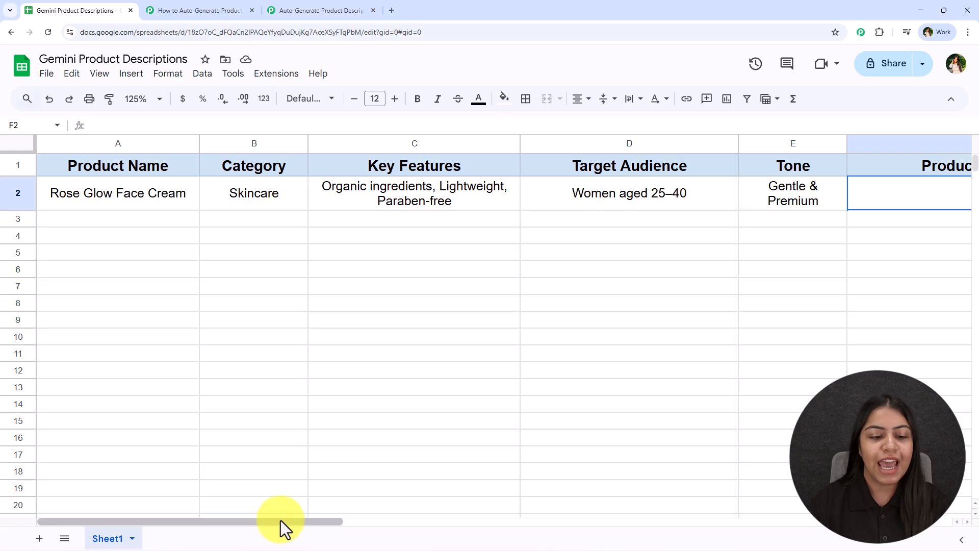
left_click_drag(280, 522, 413, 514)
left_click(487, 475)
left_click(524, 203)
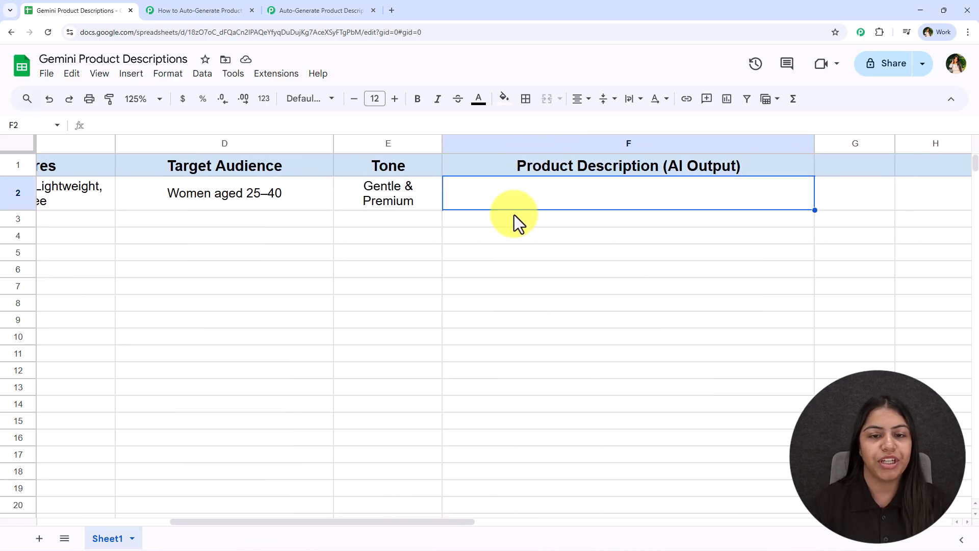
left_click_drag(410, 521, 272, 525)
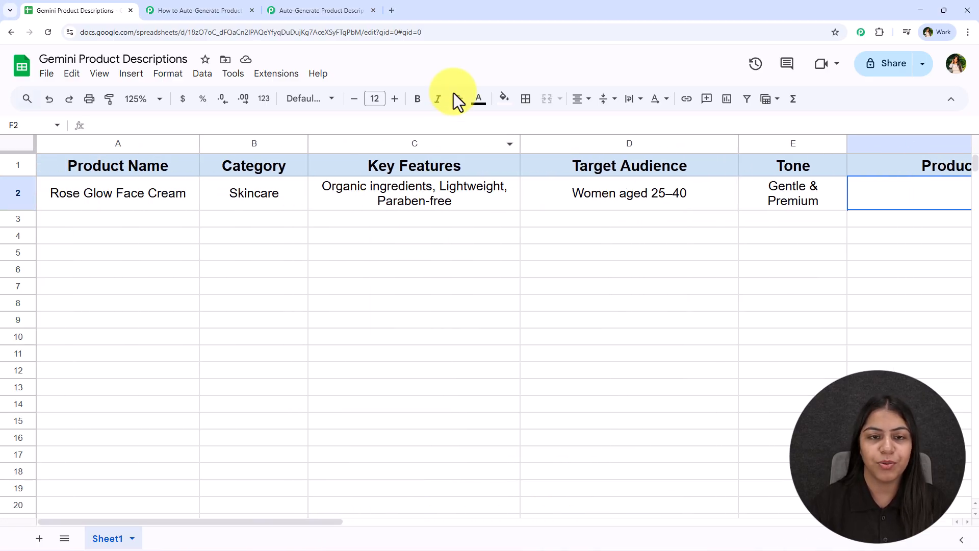
Step: Look up the Pabbly Connect Webhooks add-on in the Google Workspace Marketplace and check its installation status
left_click(280, 74)
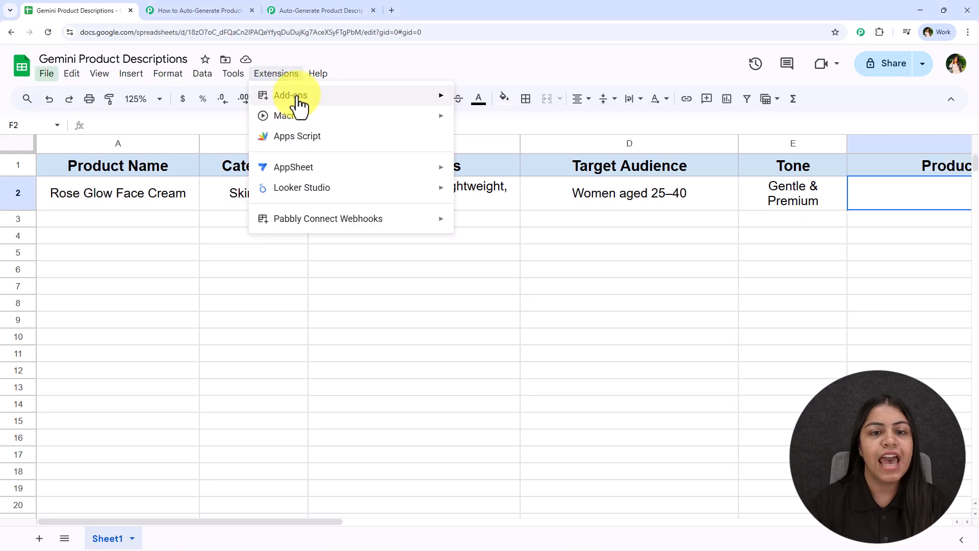
mouse_move(301, 95)
left_click(604, 102)
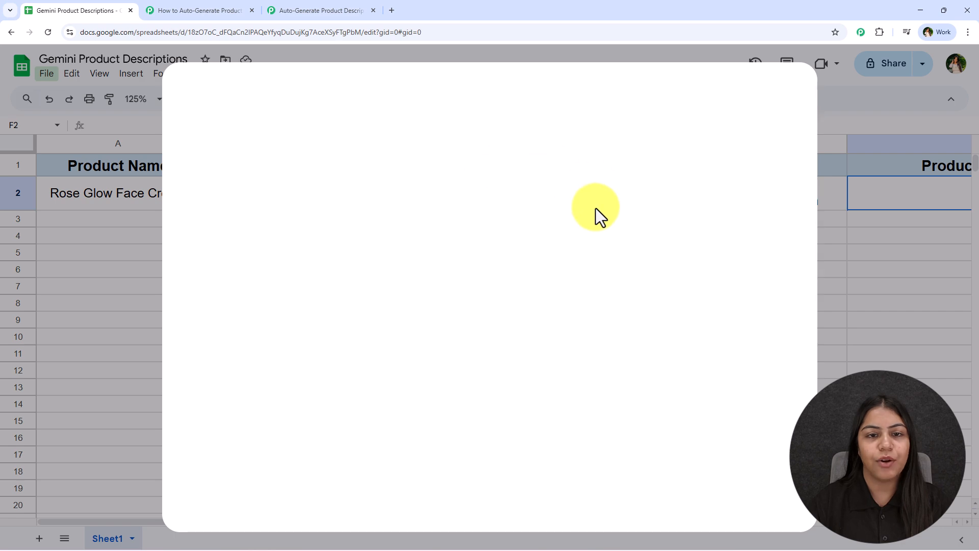
left_click(510, 96)
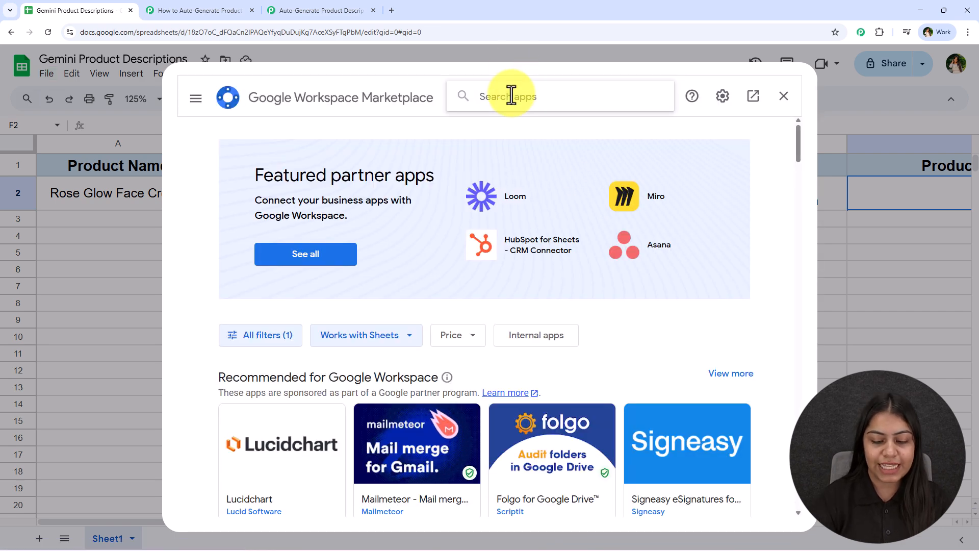
type("Pabbly")
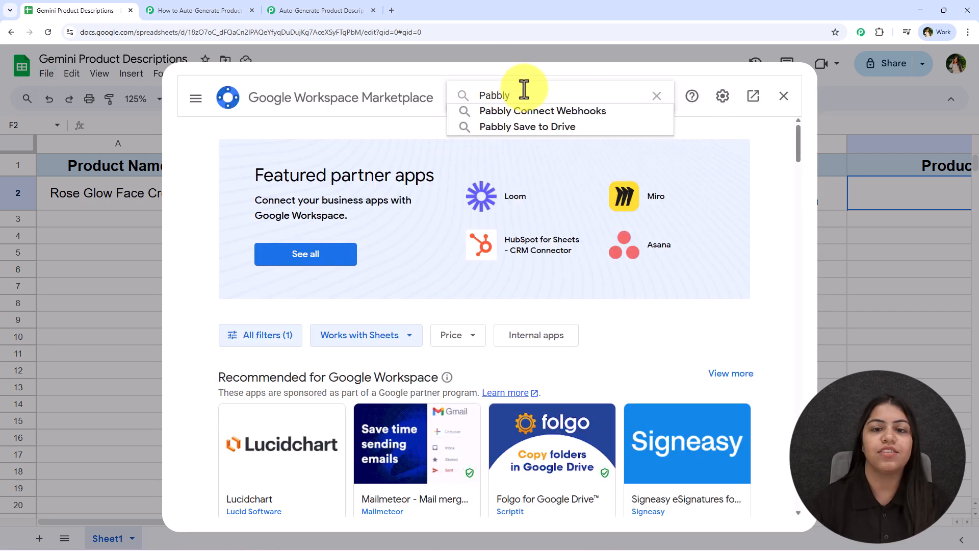
left_click(533, 111)
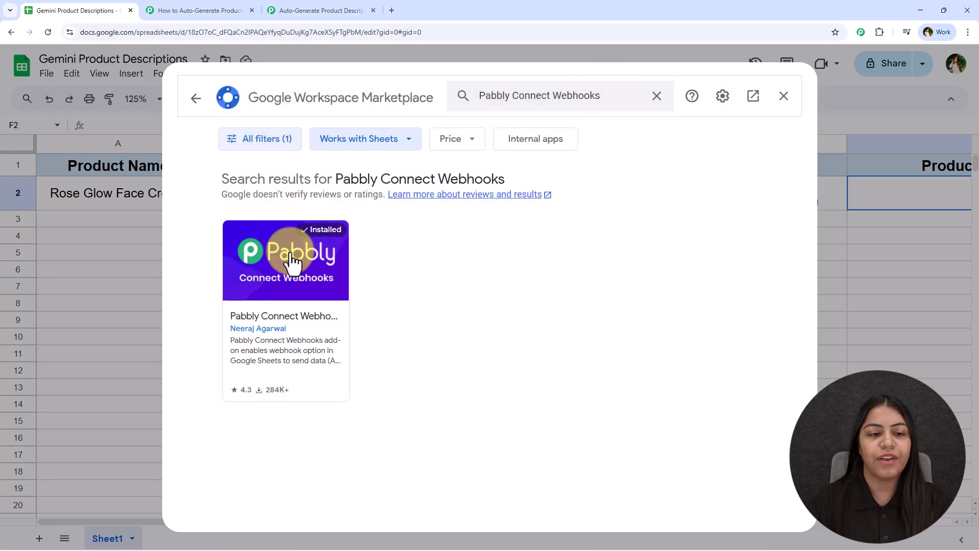
left_click(295, 252)
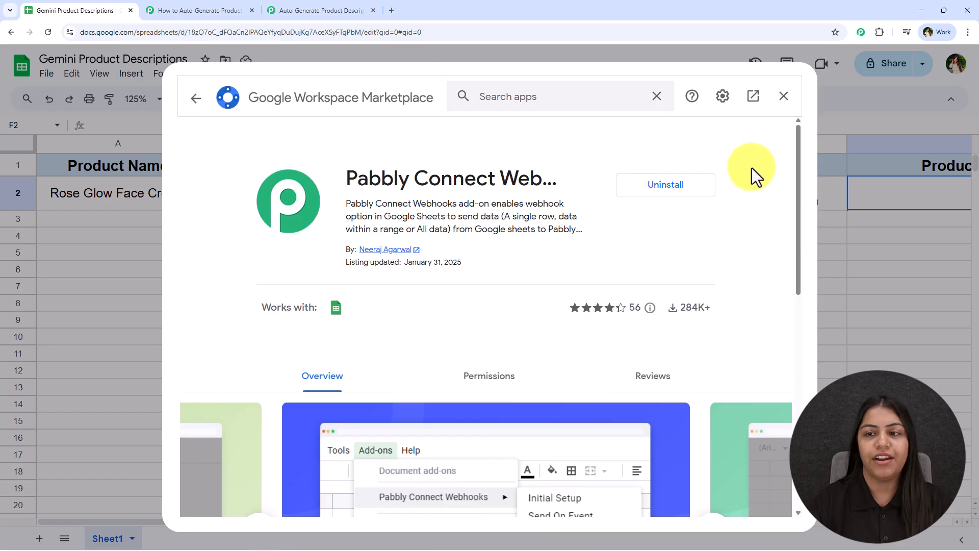
left_click(783, 97)
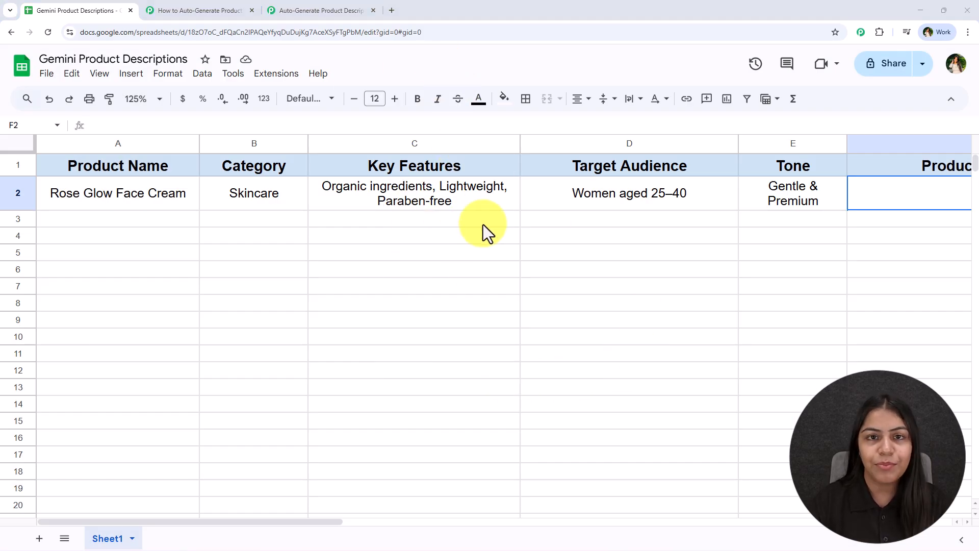
Step: Open the Initial Setup of the Pabbly Connect Webhooks add-on for the sheet
left_click(264, 76)
mouse_move(301, 221)
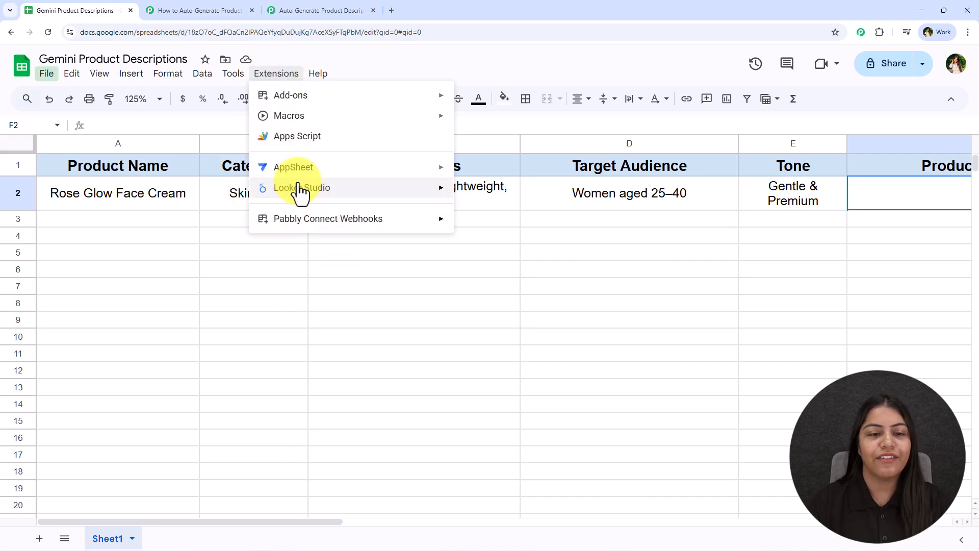
mouse_move(267, 218)
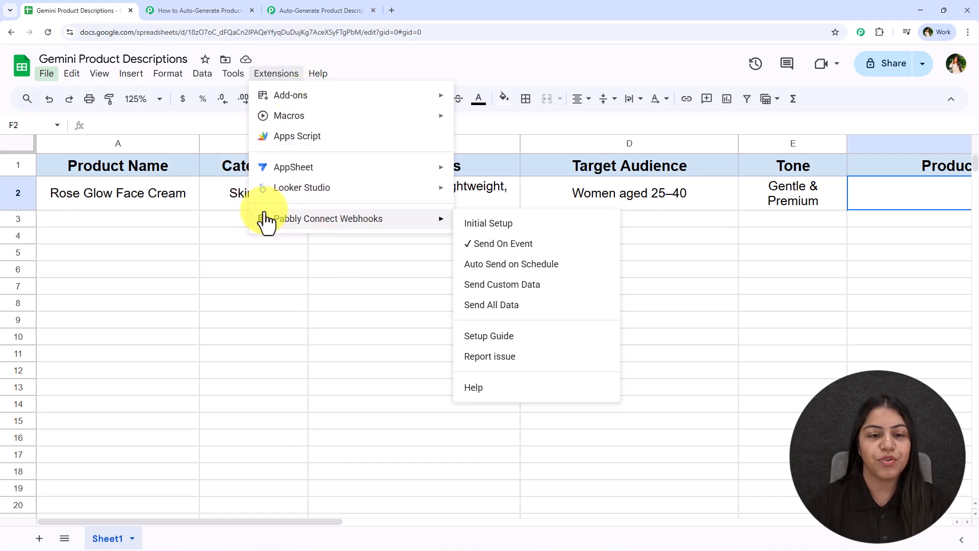
left_click(546, 222)
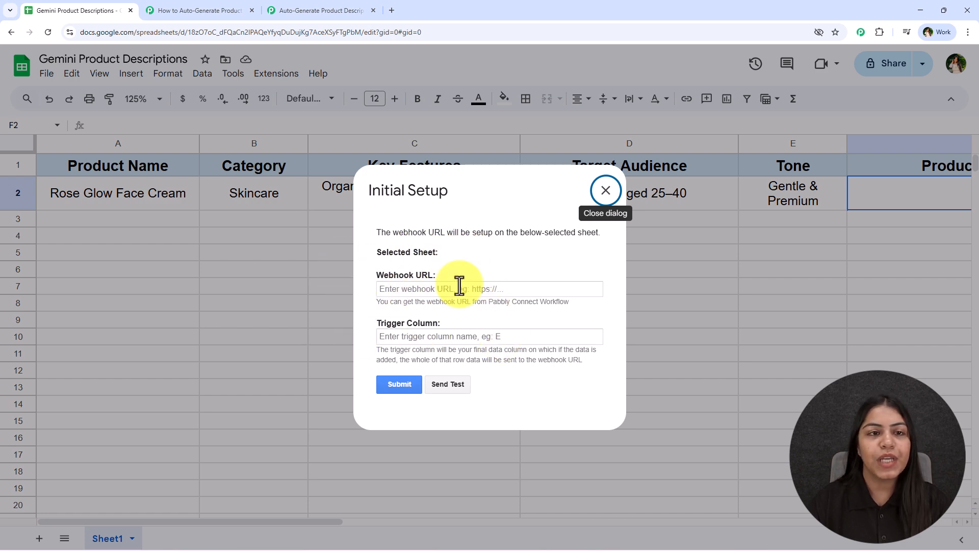
Step: Copy the trigger's webhook URL from the Pabbly Connect workflow and enter it in the add-on's initial setup
left_click(374, 2)
left_click_drag(554, 149, 961, 149)
left_click(958, 151)
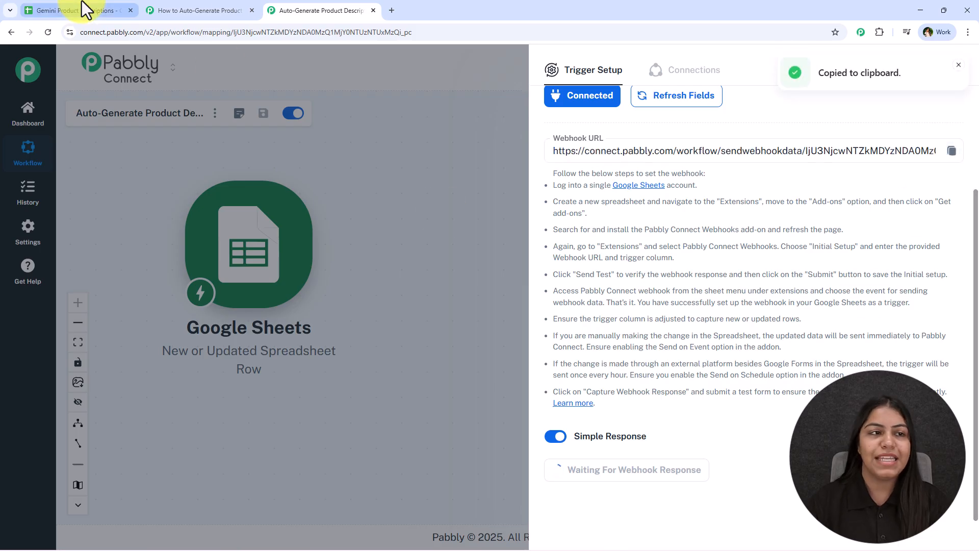
left_click(79, 10)
left_click(397, 287)
key("ctrl+v")
Step: Set the trigger column to E in the webhook add-on's initial setup
left_click(427, 336)
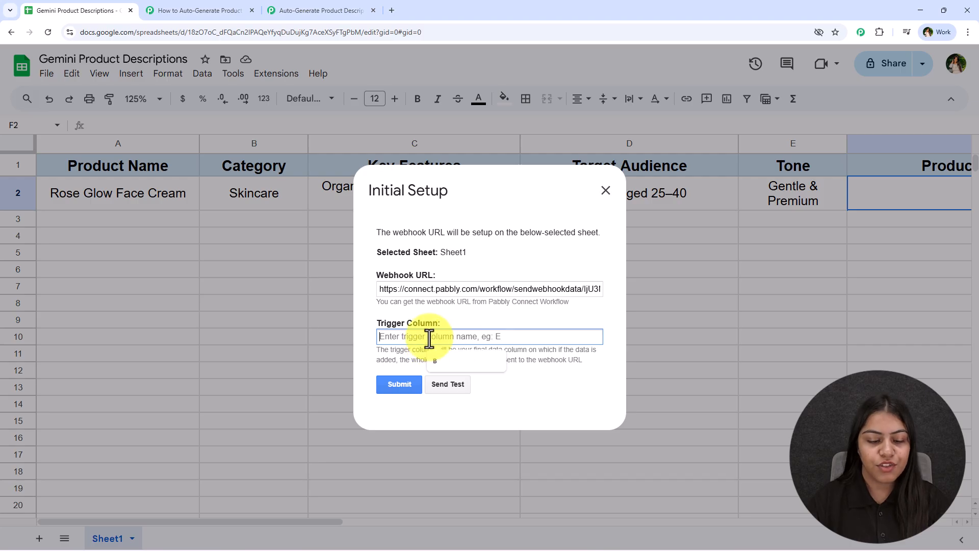
type("E")
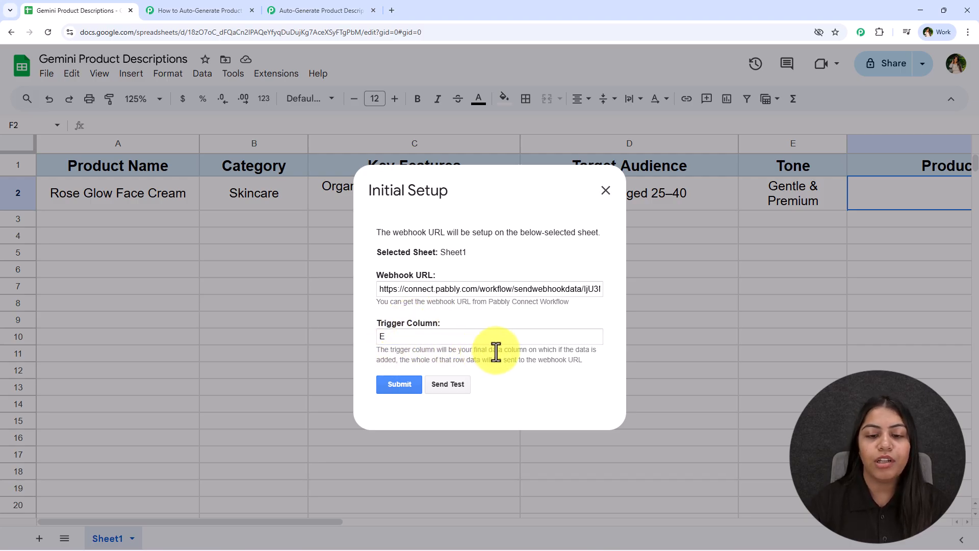
left_click_drag(397, 360, 592, 363)
left_click(591, 363)
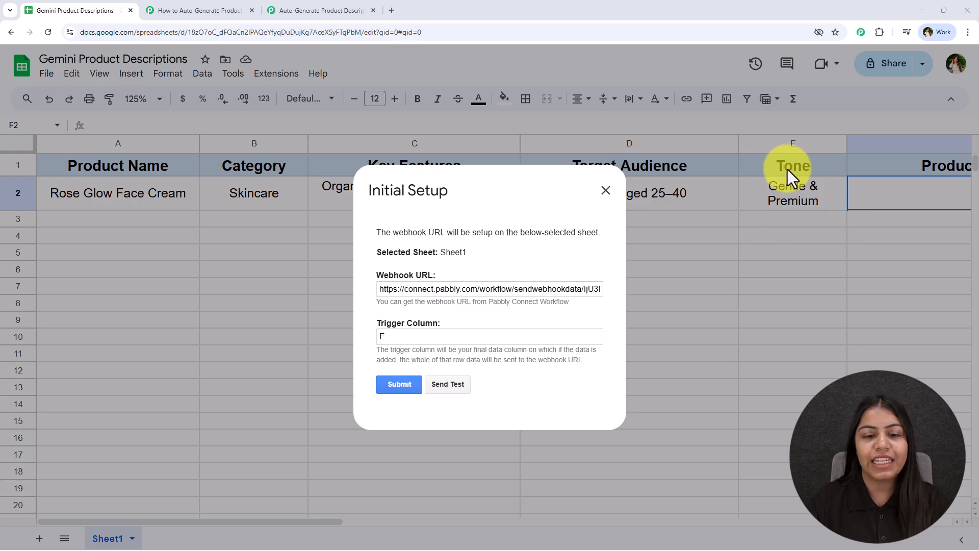
left_click(419, 334)
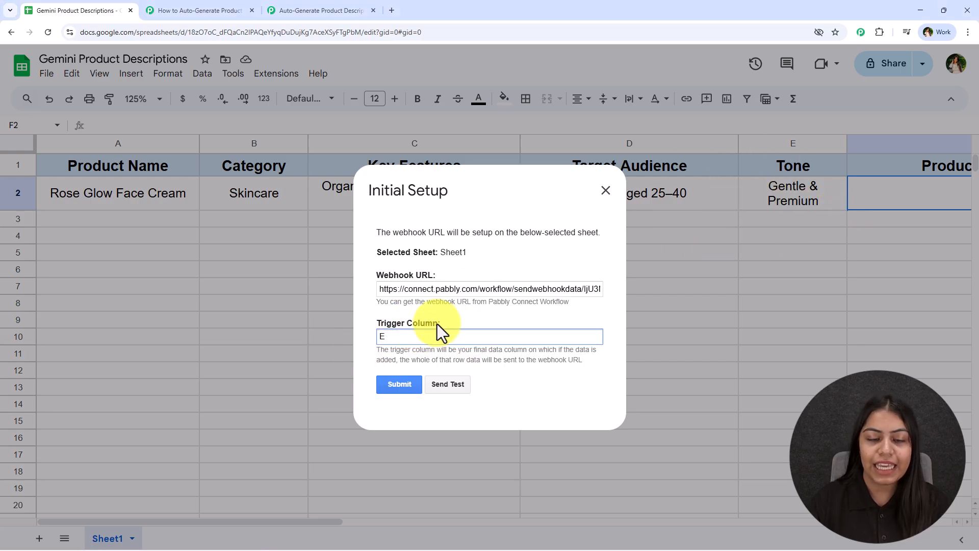
left_click(472, 320)
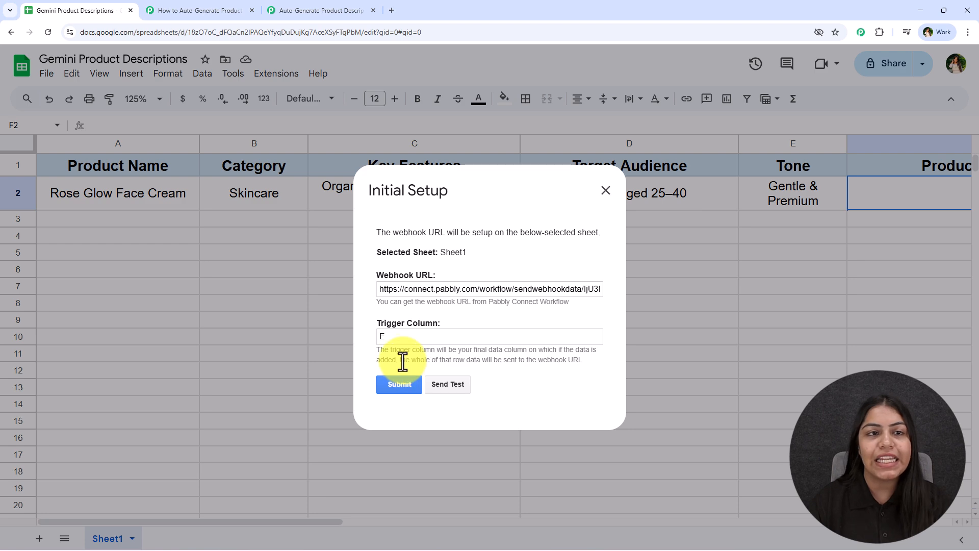
Step: Submit the webhook add-on's initial setup for Sheet1
left_click(326, 10)
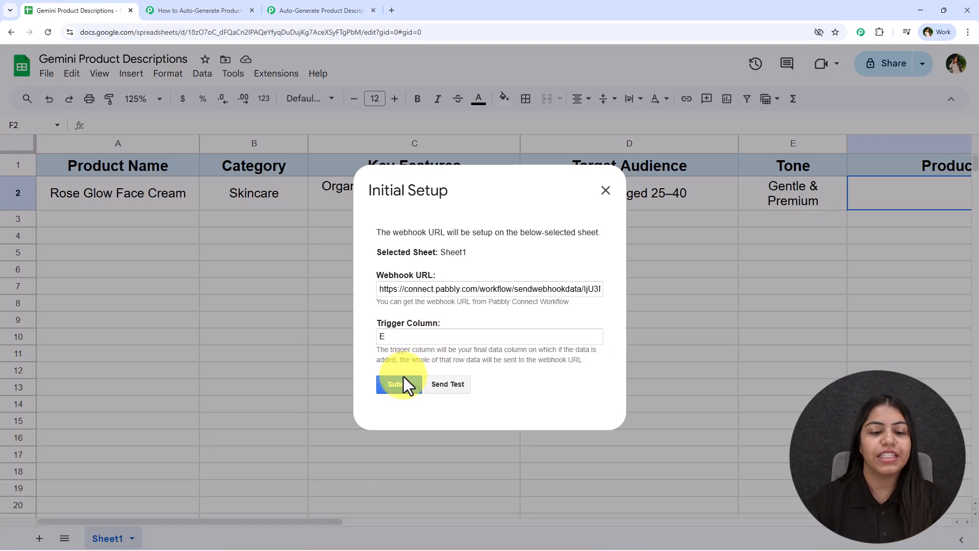
left_click(395, 380)
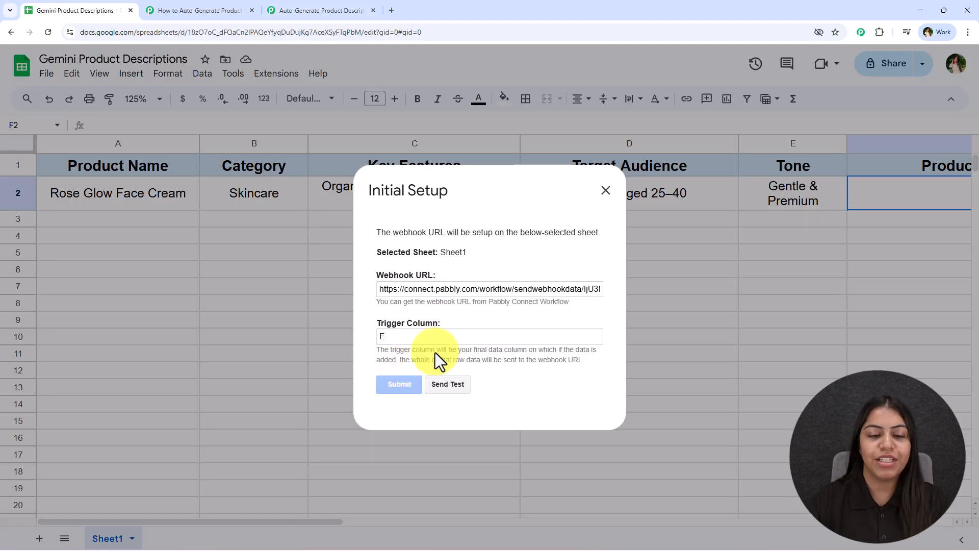
scroll(443, 347, "down", 1)
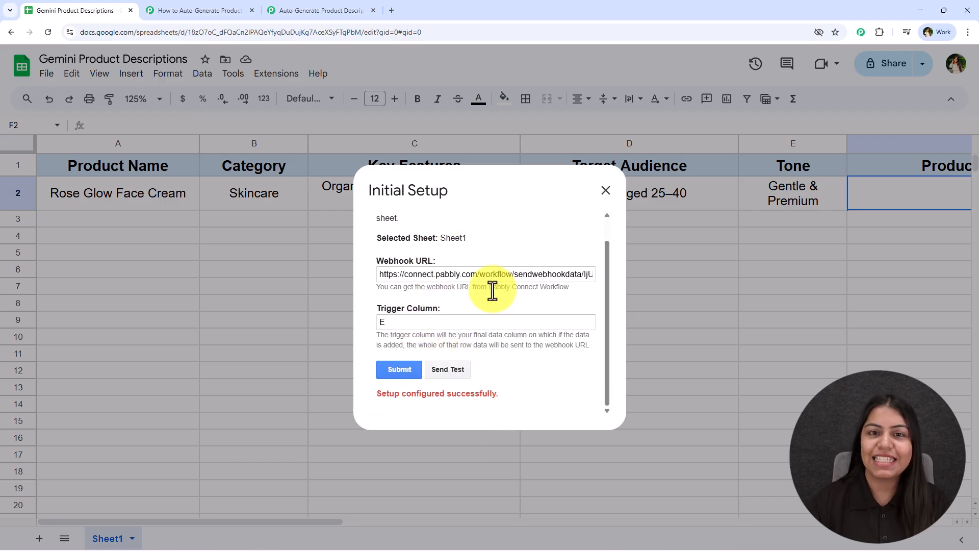
Step: Check that the workflow trigger is waiting for a webhook response, and send test data from the add-on's initial setup
left_click(313, 10)
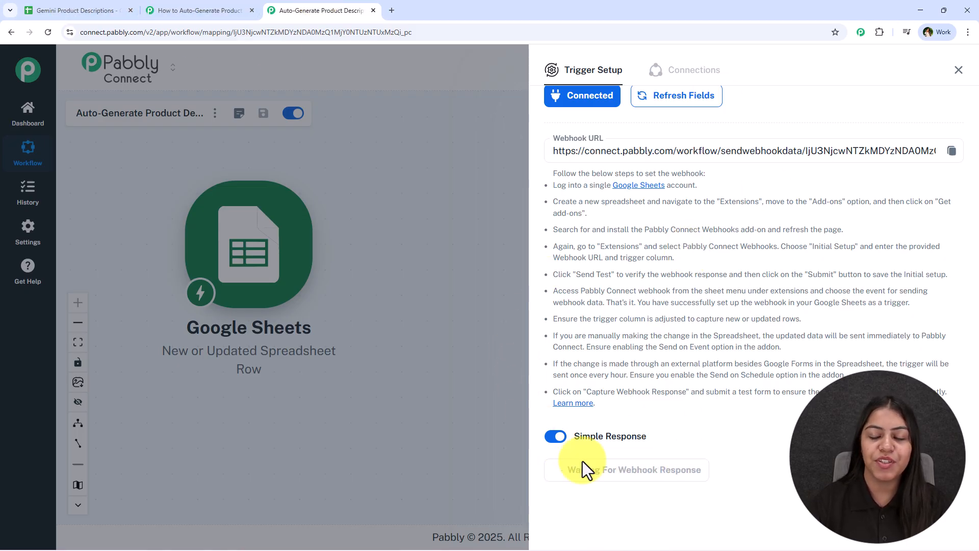
left_click(102, 10)
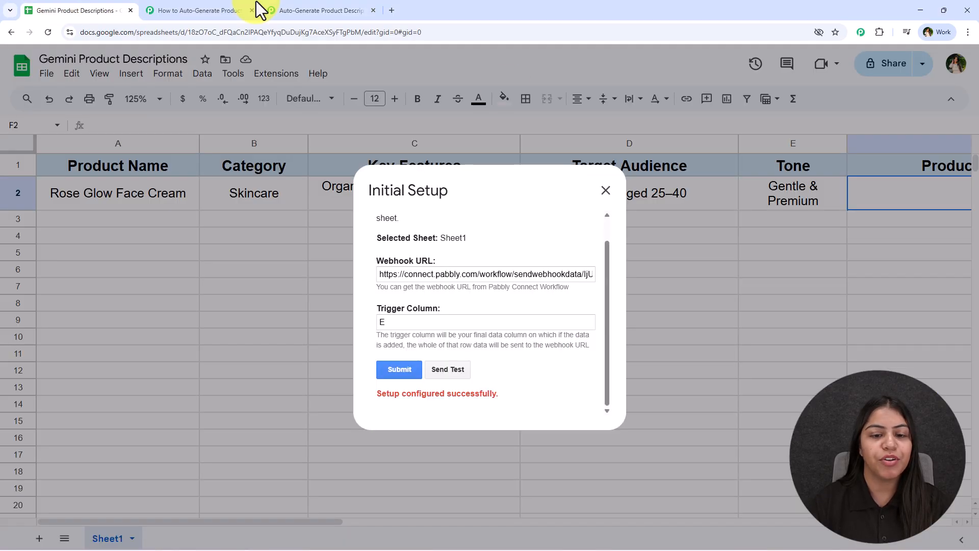
left_click(444, 378)
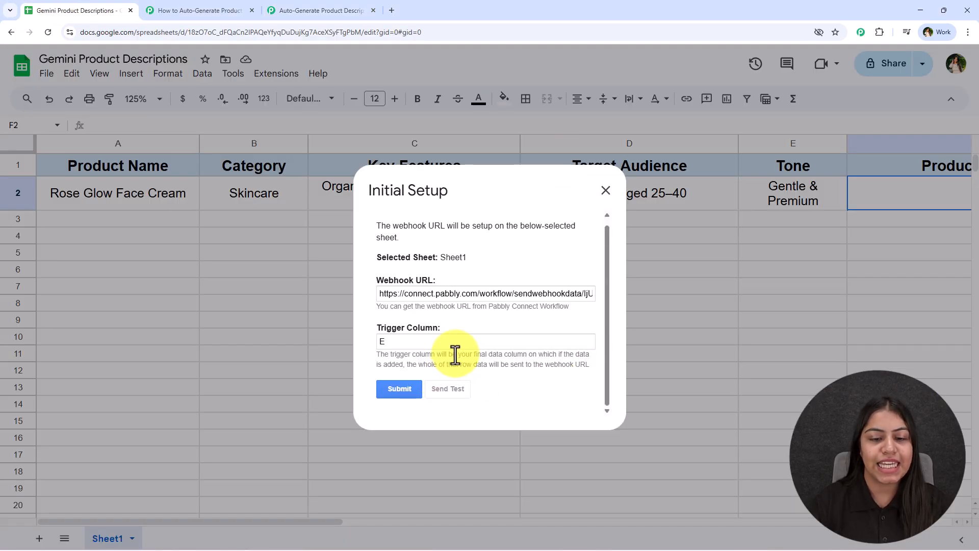
scroll(456, 354, "down", 2)
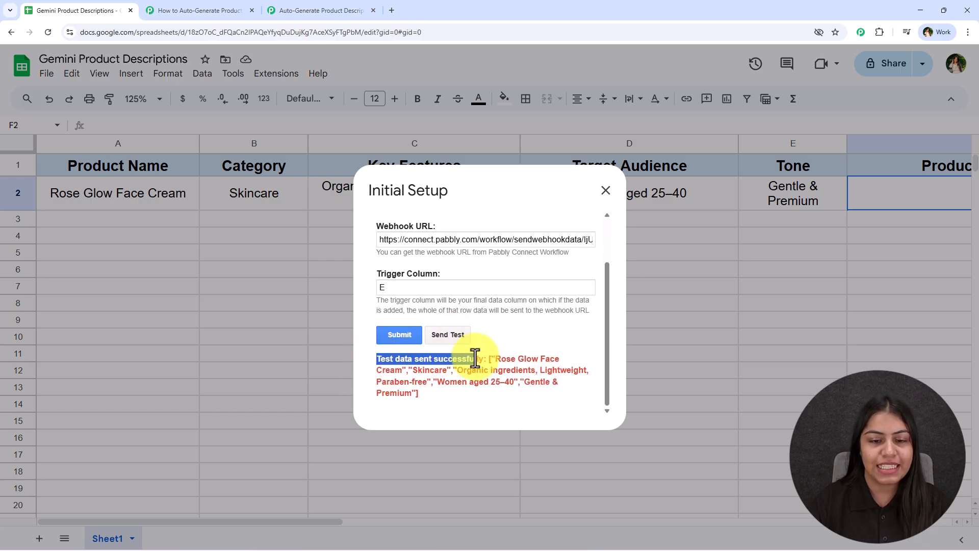
Step: Compare the response received by the Google Sheets trigger with the product row in the sheet, and close both setup windows
left_click(273, 11)
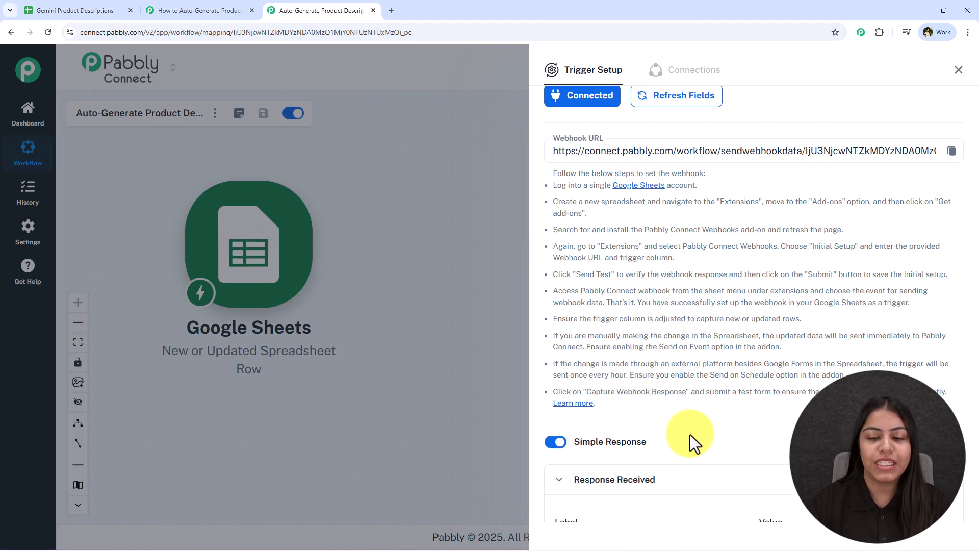
scroll(690, 435, "down", 7)
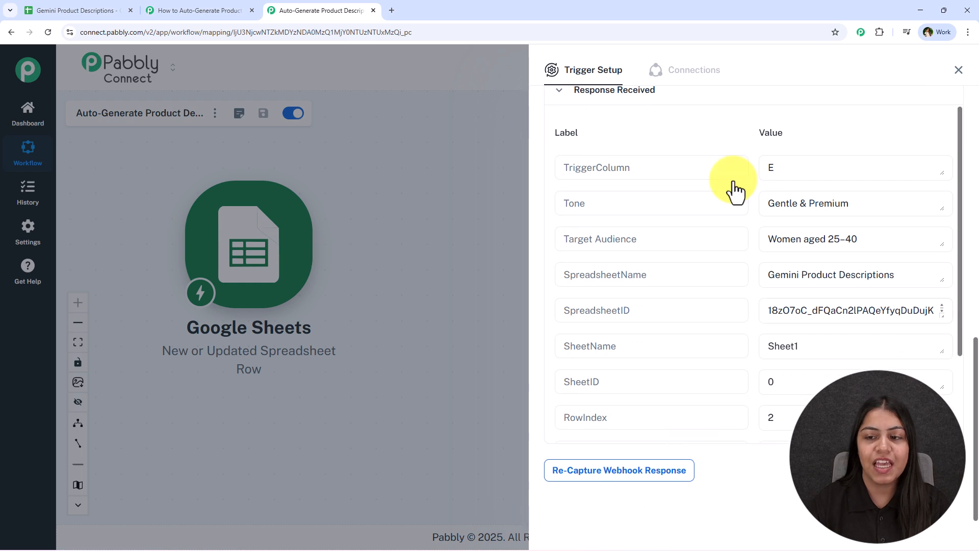
left_click(97, 10)
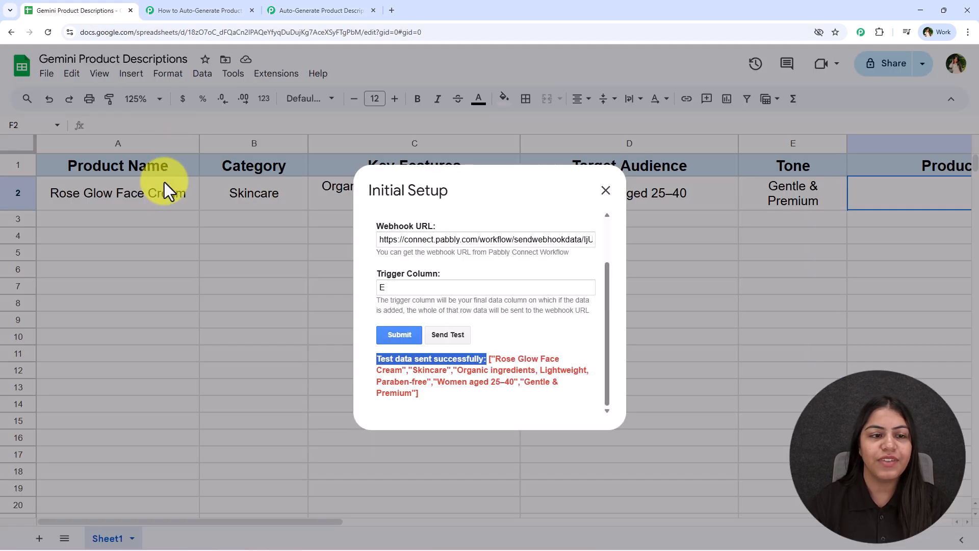
left_click(604, 190)
left_click_drag(179, 193, 755, 185)
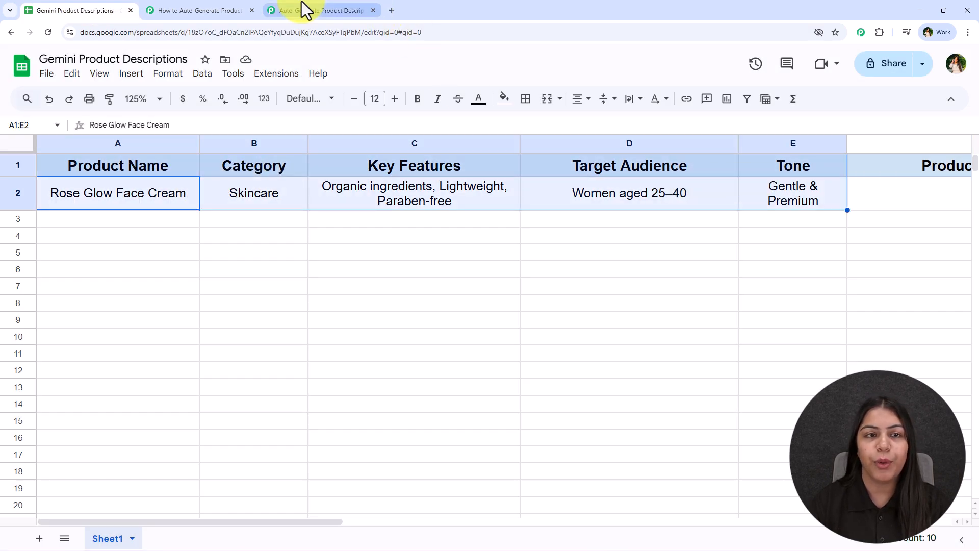
left_click(302, 9)
scroll(796, 317, "down", 3)
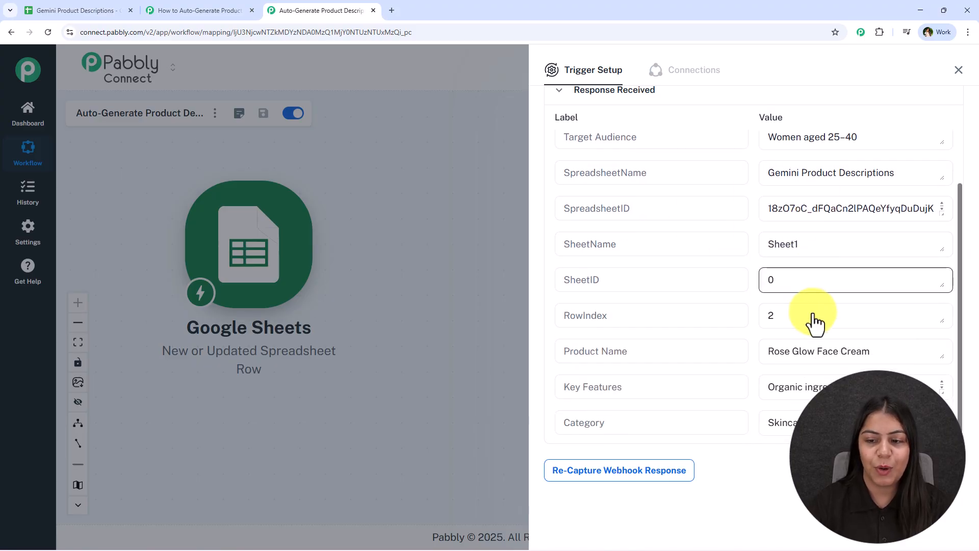
left_click(959, 71)
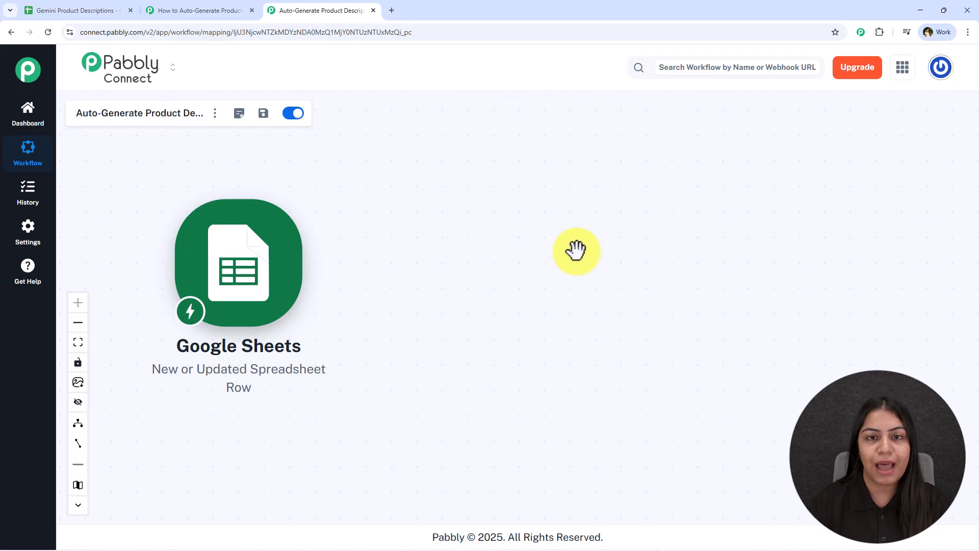
Step: Check whether Send On Event is enabled for the Pabbly Connect Webhooks add-on in the product sheet
left_click(86, 9)
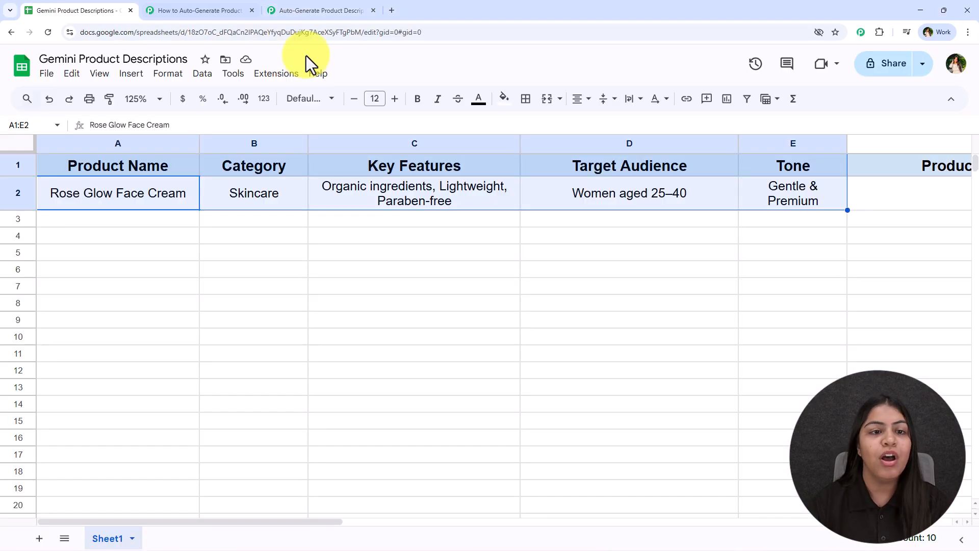
left_click(278, 76)
mouse_move(427, 220)
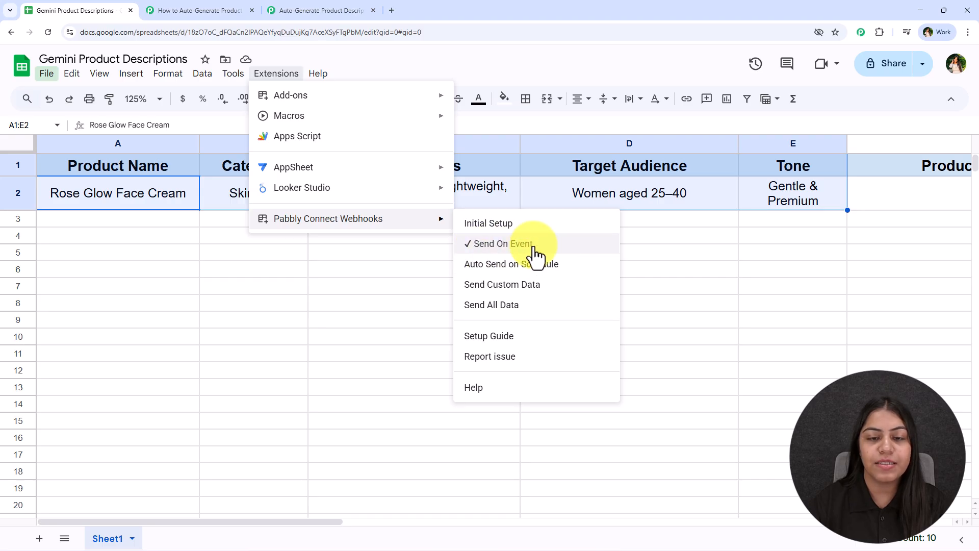
left_click(270, 286)
left_click(276, 73)
mouse_move(337, 218)
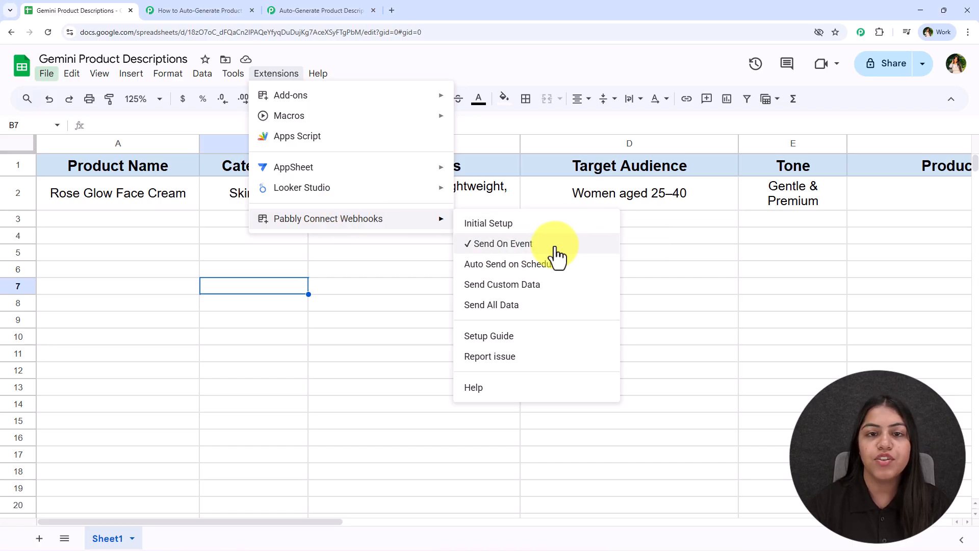
left_click(347, 273)
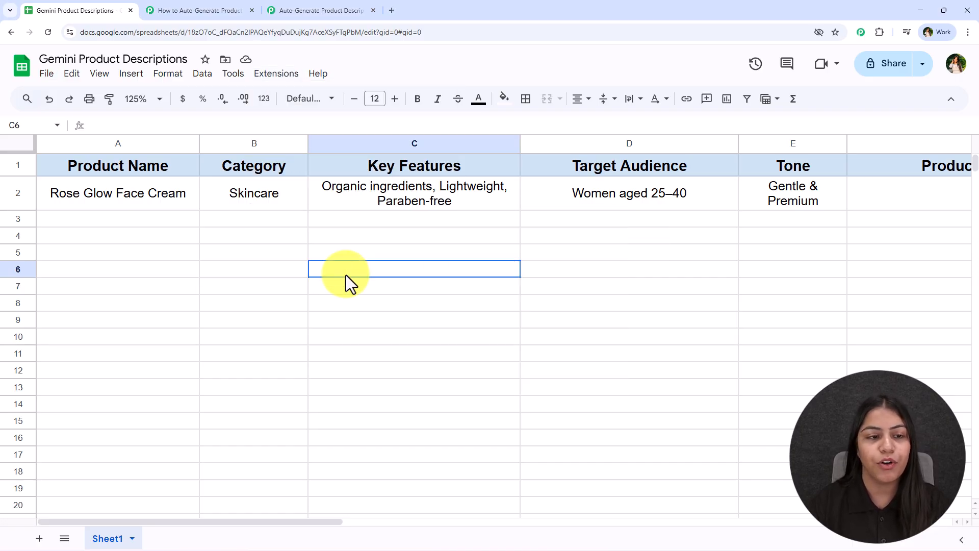
left_click_drag(166, 194, 745, 225)
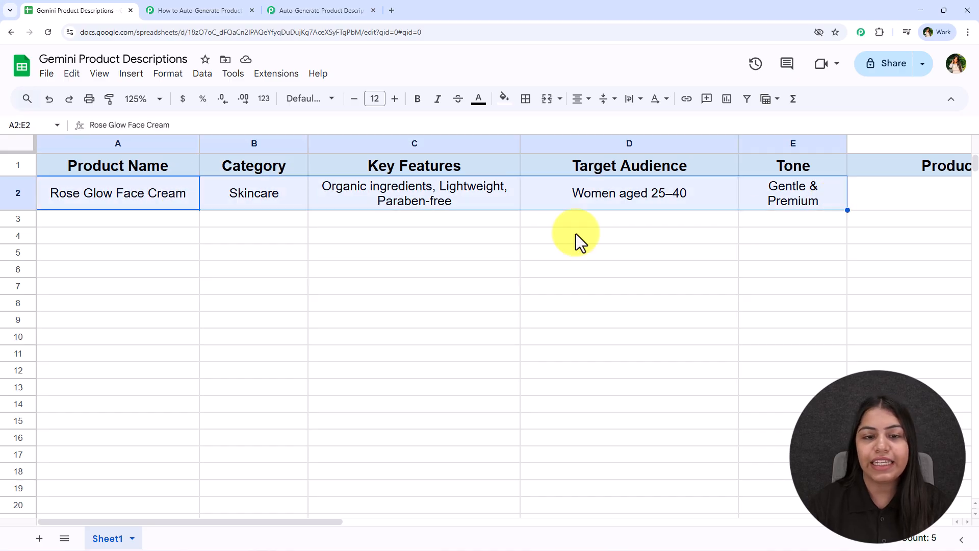
left_click(347, 288)
left_click(314, 10)
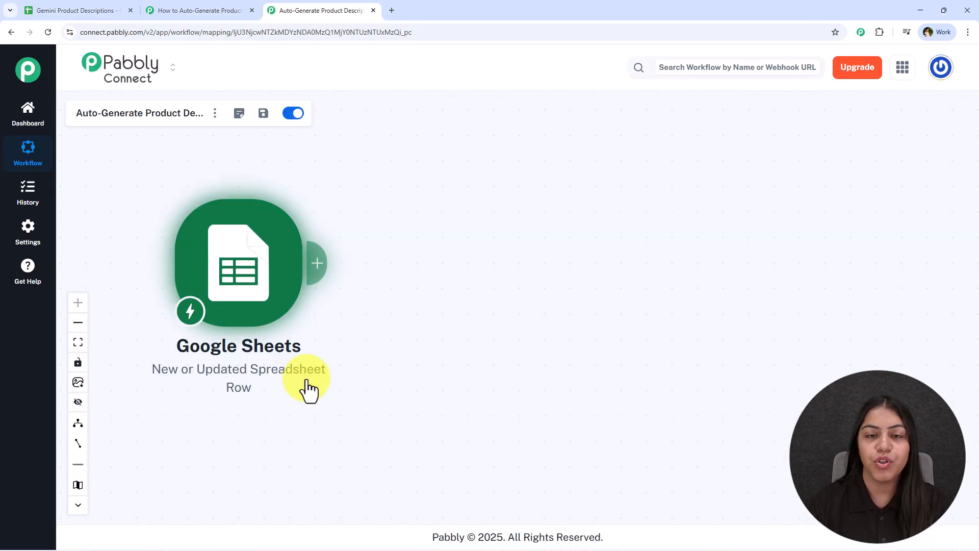
left_click(118, 9)
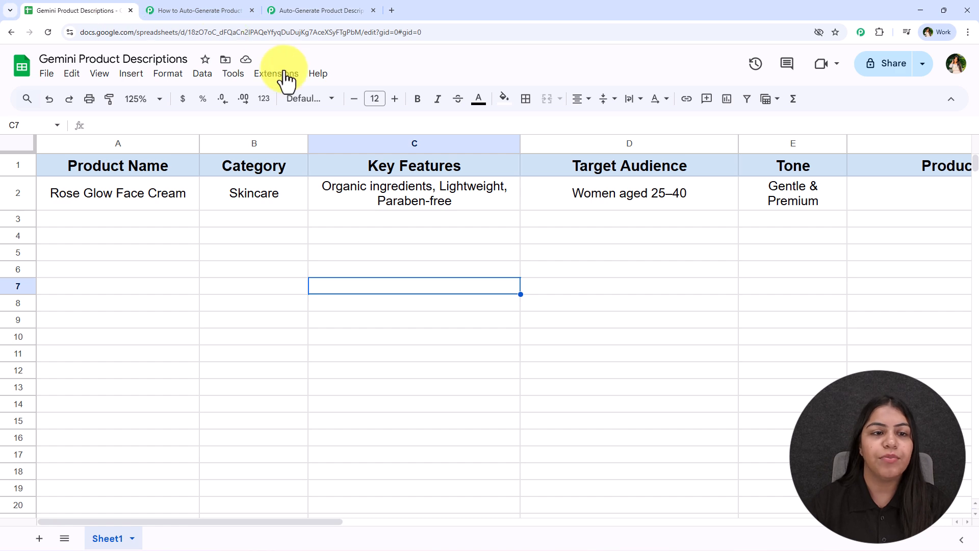
left_click(278, 74)
mouse_move(403, 219)
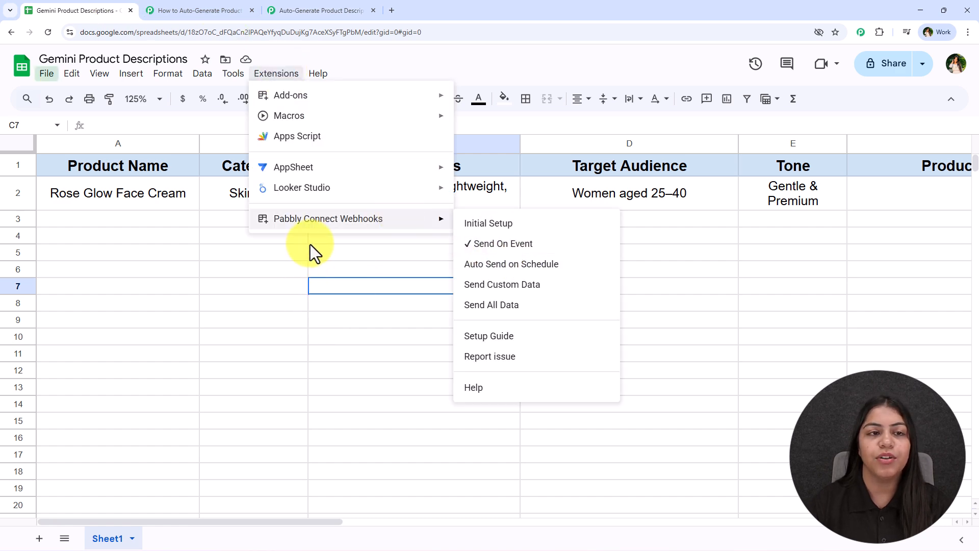
Step: Add a Google AI Studio (Gemini) action after the Google Sheets trigger in the Pabbly Connect workflow, using the Generate Content event
left_click(314, 10)
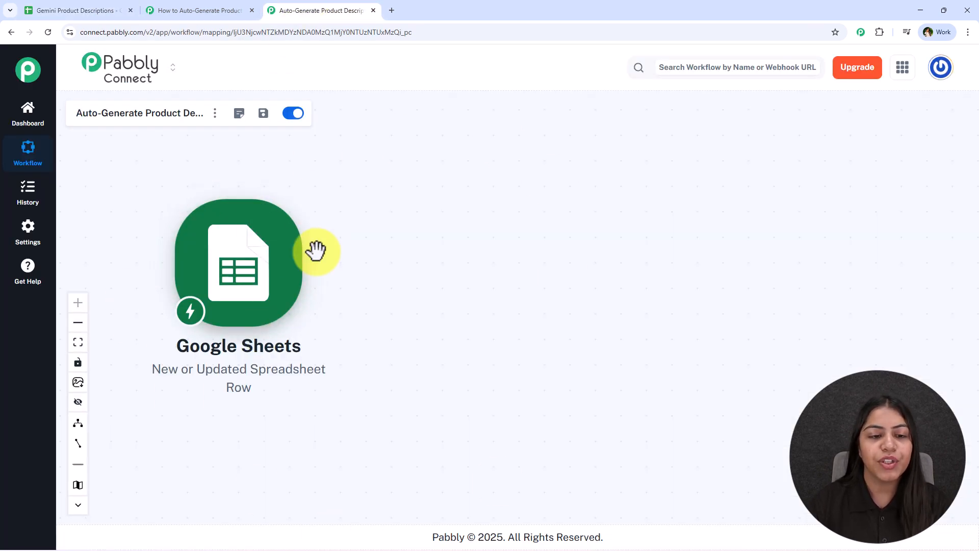
left_click(318, 274)
type("Gwe")
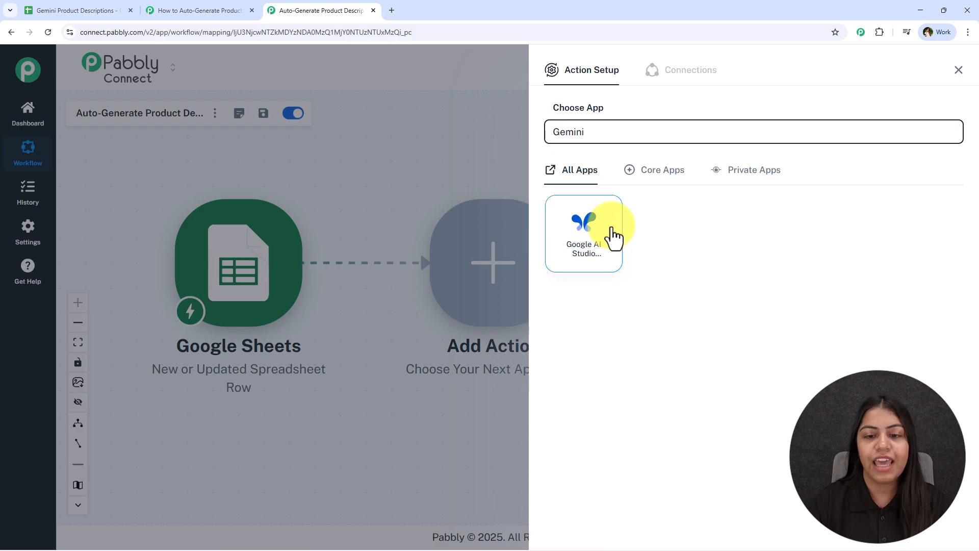
left_click(610, 269)
left_click(607, 190)
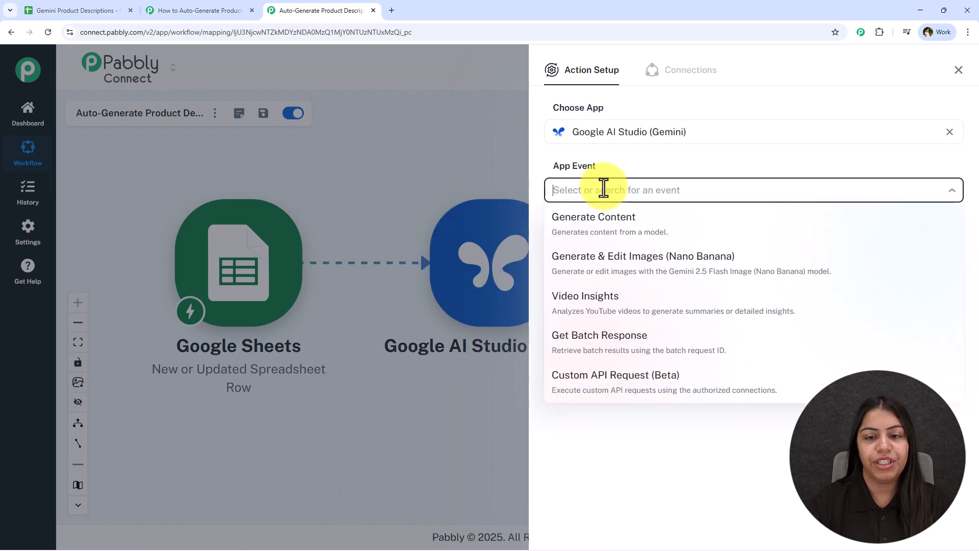
left_click(604, 235)
Step: Open the connection setup for the Gemini action and choose to add a new connection
left_click(561, 228)
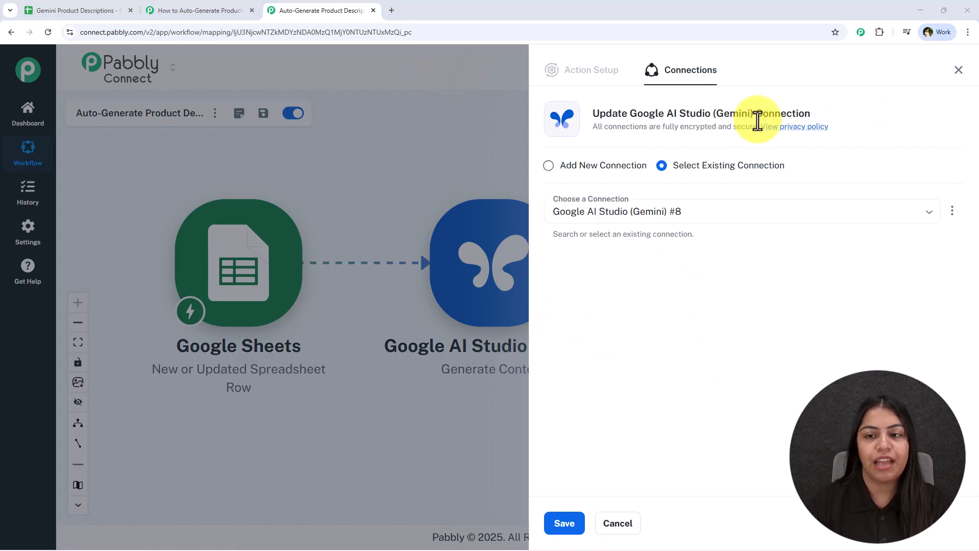
left_click_drag(826, 169, 696, 166)
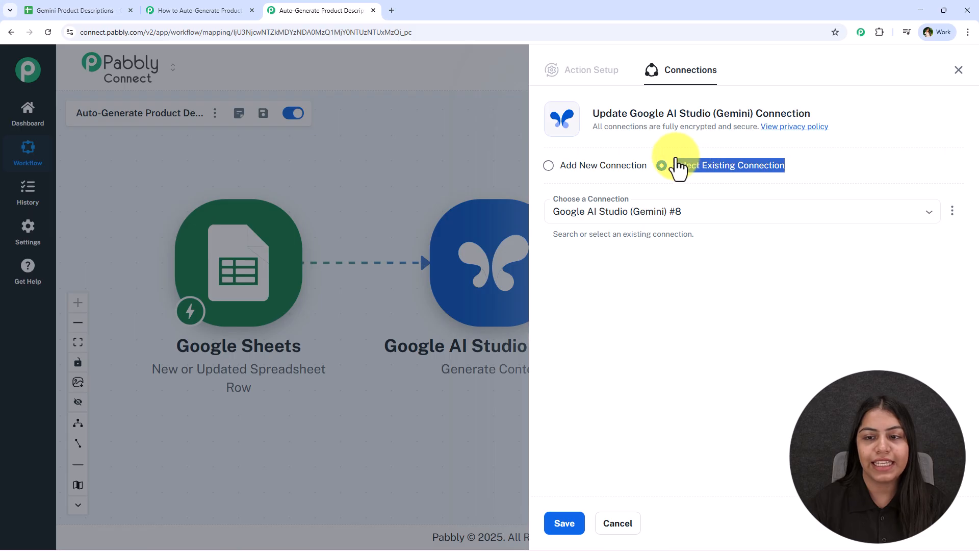
left_click(605, 372)
left_click(548, 164)
left_click(566, 284)
left_click(827, 403)
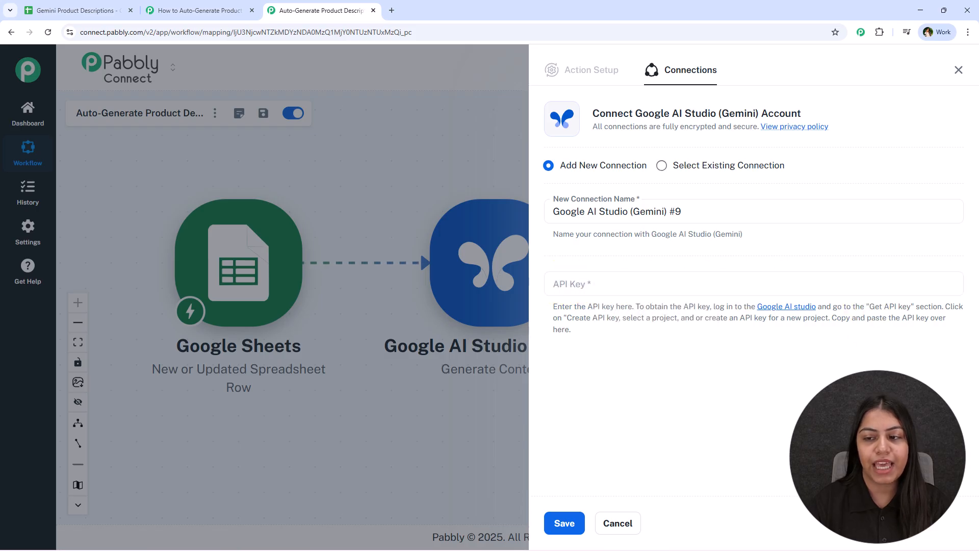
Step: Create an API key named Test for the Test project in Google AI Studio
left_click(776, 309)
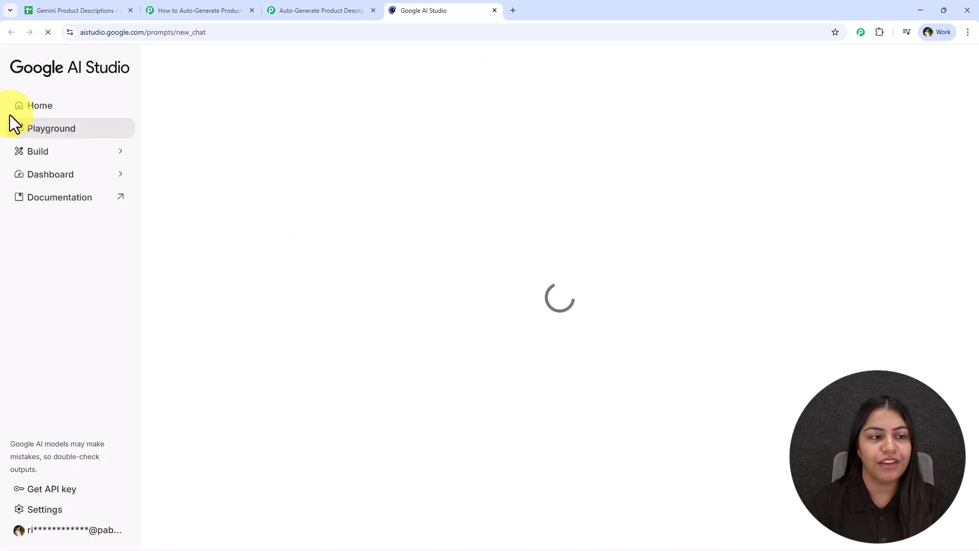
left_click(51, 488)
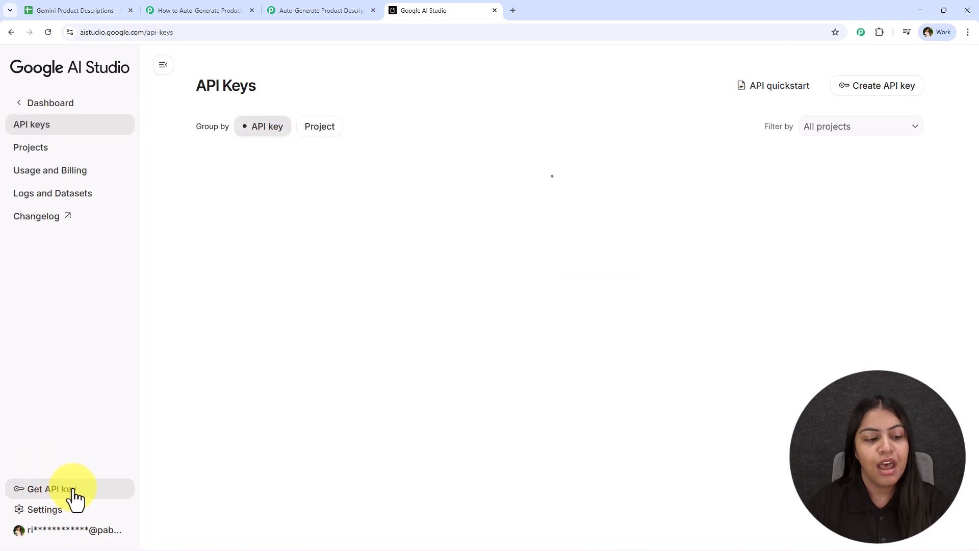
left_click(863, 87)
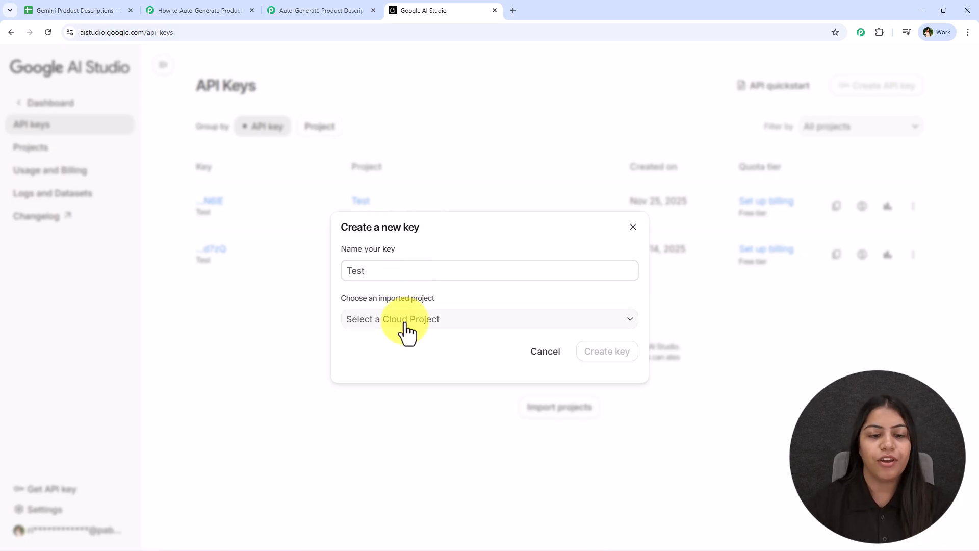
left_click(528, 324)
left_click(528, 300)
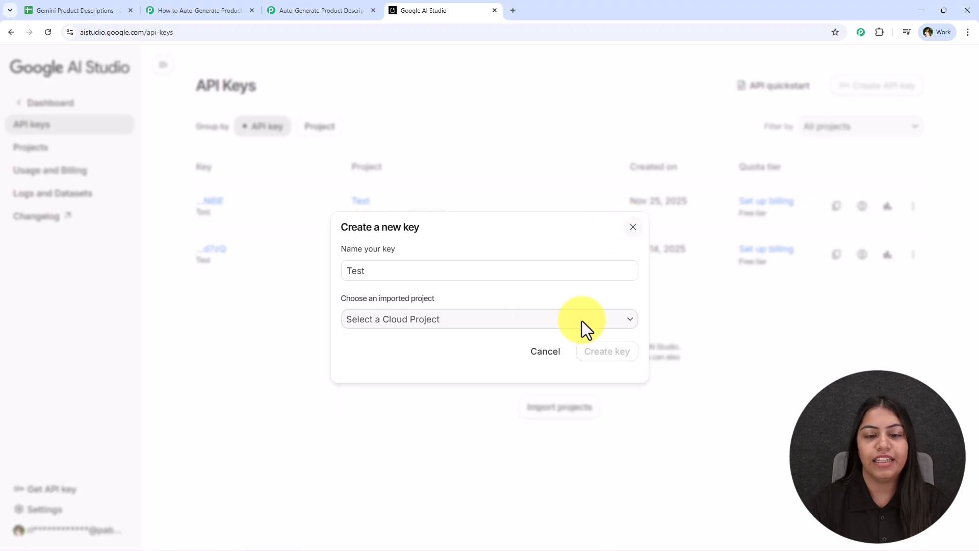
left_click(449, 322)
left_click(375, 398)
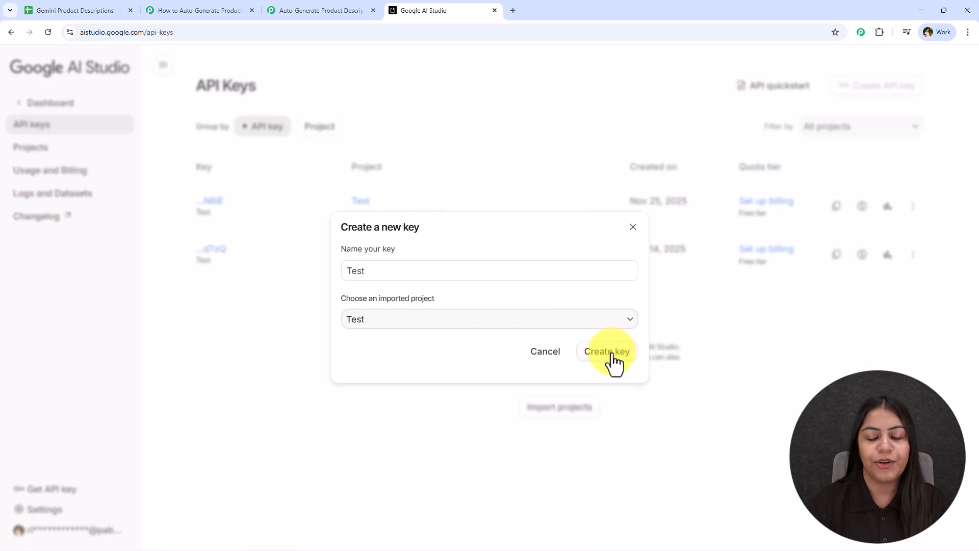
left_click(612, 354)
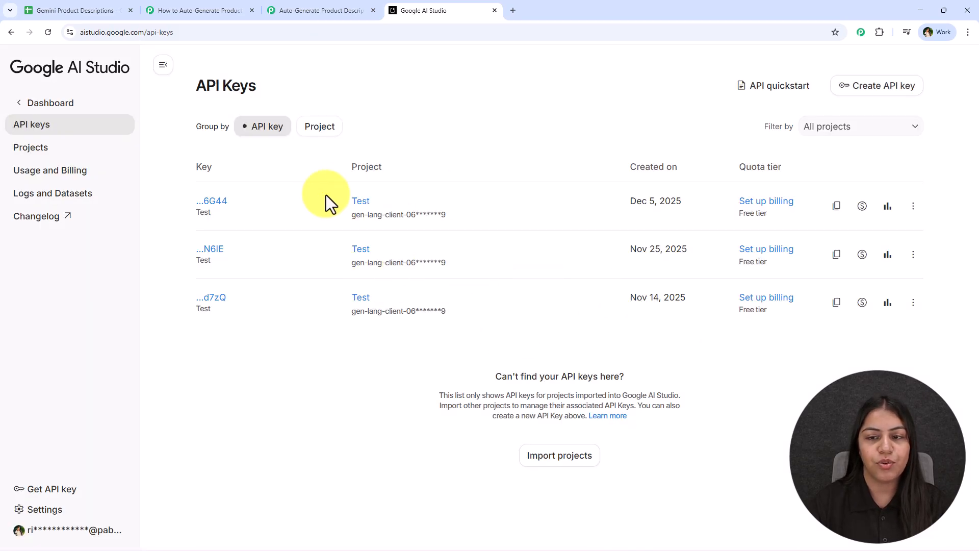
Step: Copy the new API key into the API Key field of the Gemini connection in Pabbly Connect and save the connection
left_click(836, 205)
left_click(326, 10)
left_click(607, 281)
key("ctrl+v")
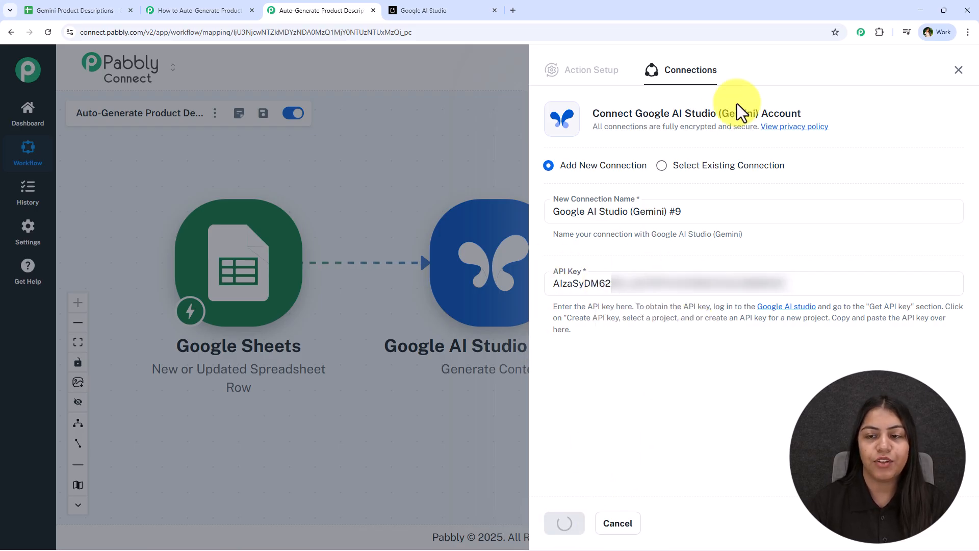
scroll(573, 280, "down", 1)
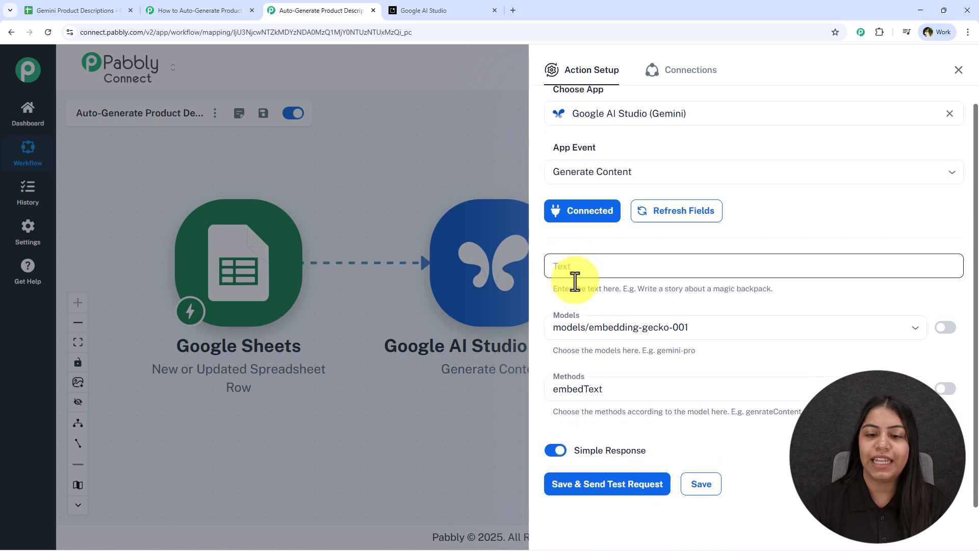
Step: Paste the expert e-commerce copywriter prompt for a 90–130 word product description into the Gemini action's Text field
left_click(594, 249)
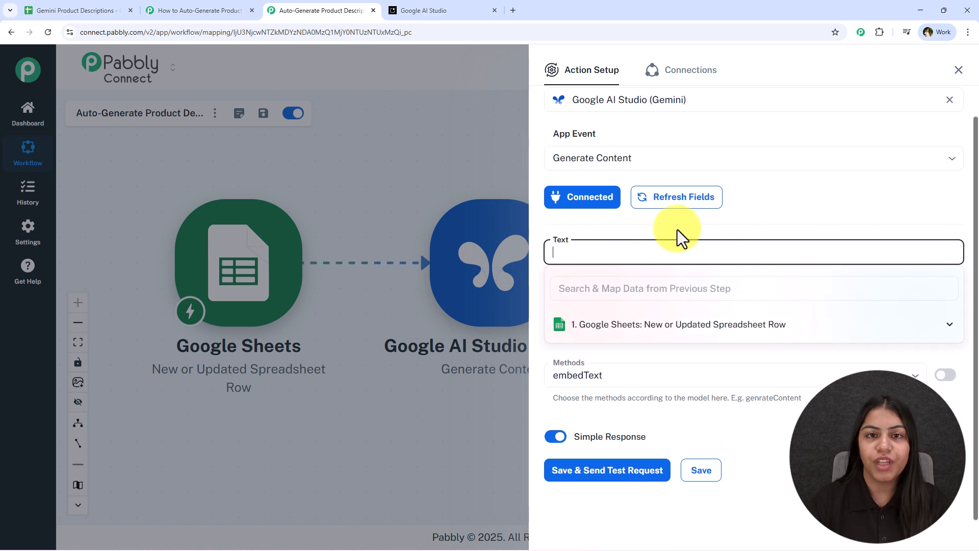
left_click(602, 228)
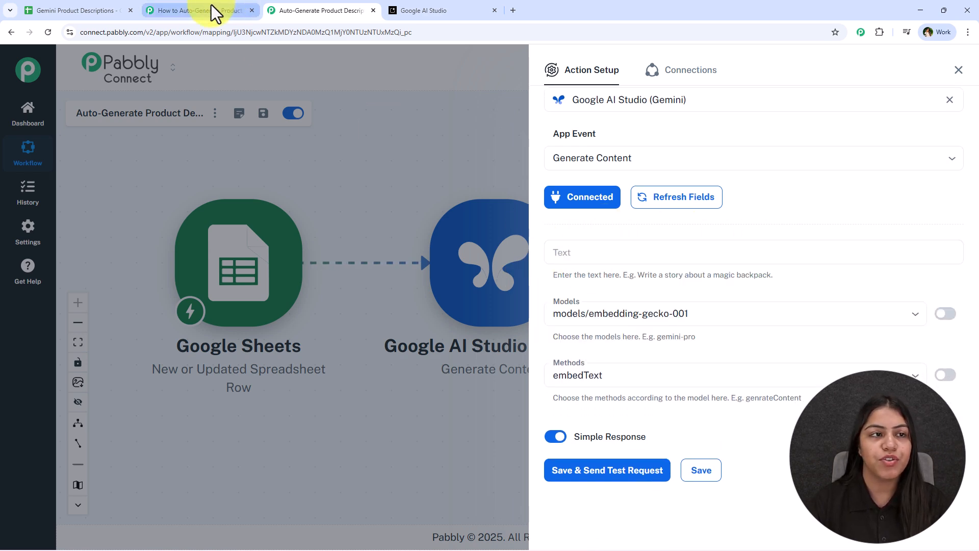
left_click(117, 10)
left_click(301, 6)
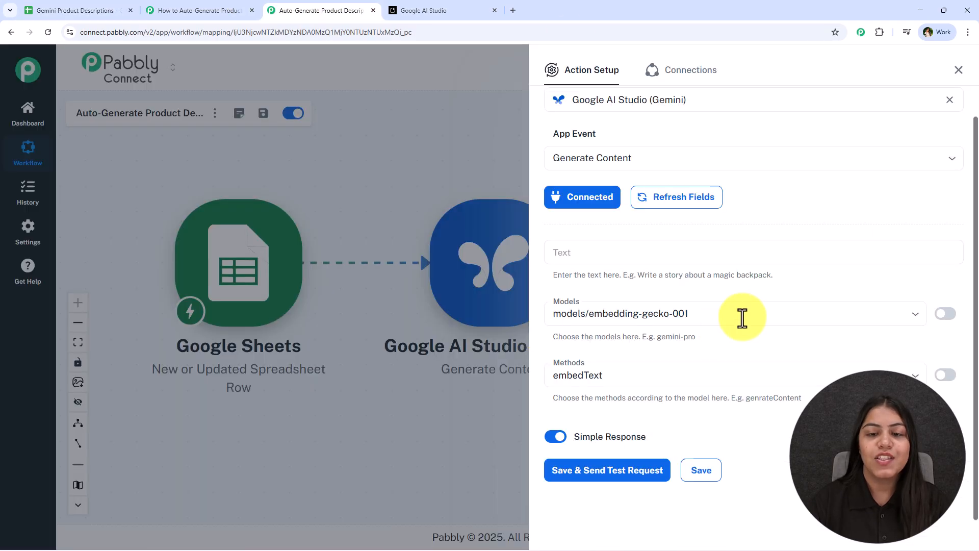
left_click(612, 252)
key("ctrl+v")
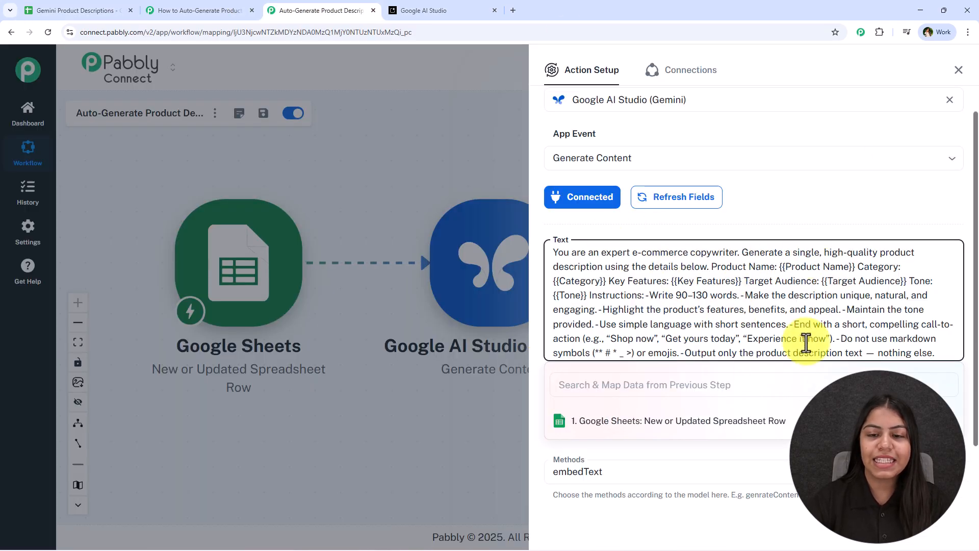
left_click(602, 233)
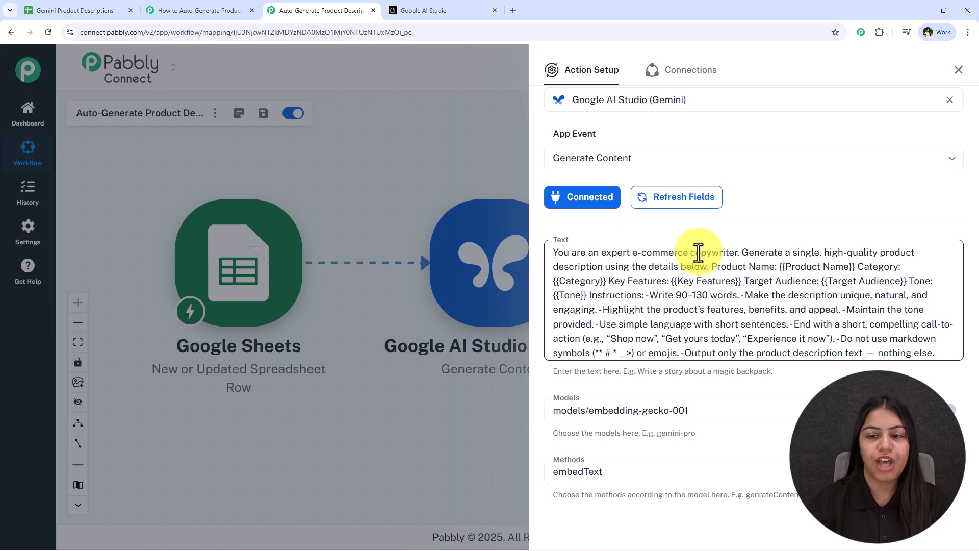
Step: Replace the {{Product Name}} and {{Category}} placeholders in the prompt with the matching mapped values from the Google Sheets trigger
scroll(693, 270, "down", 2)
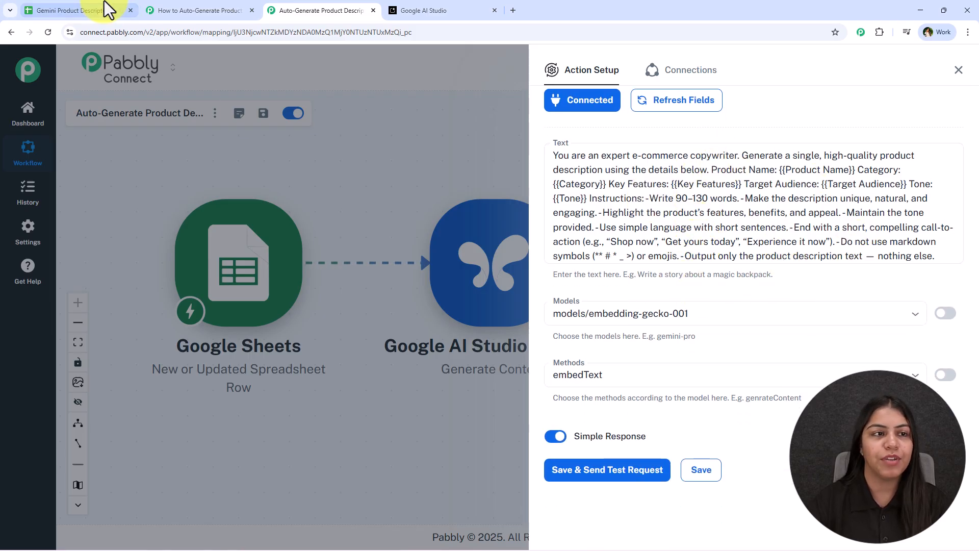
left_click(120, 11)
left_click_drag(117, 192, 604, 176)
left_click(322, 11)
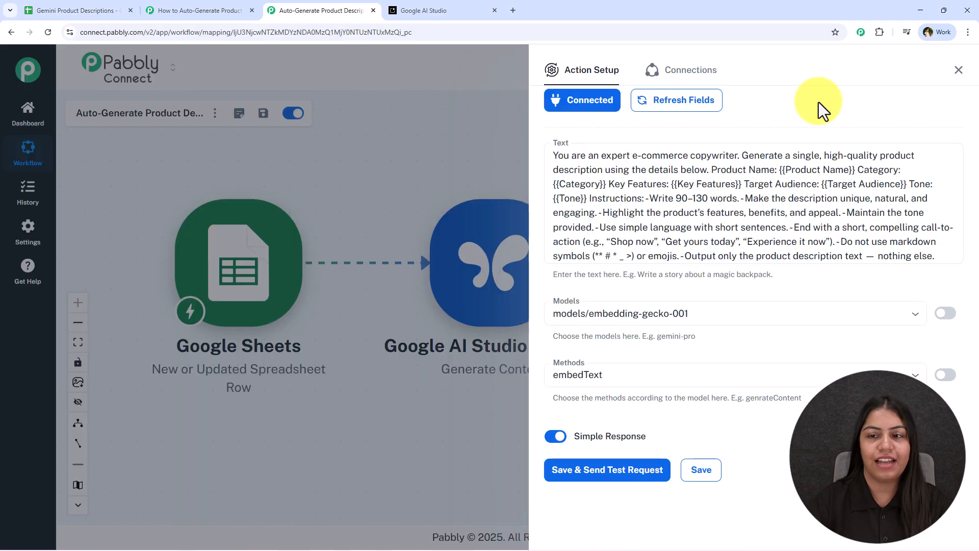
left_click_drag(778, 176, 855, 180)
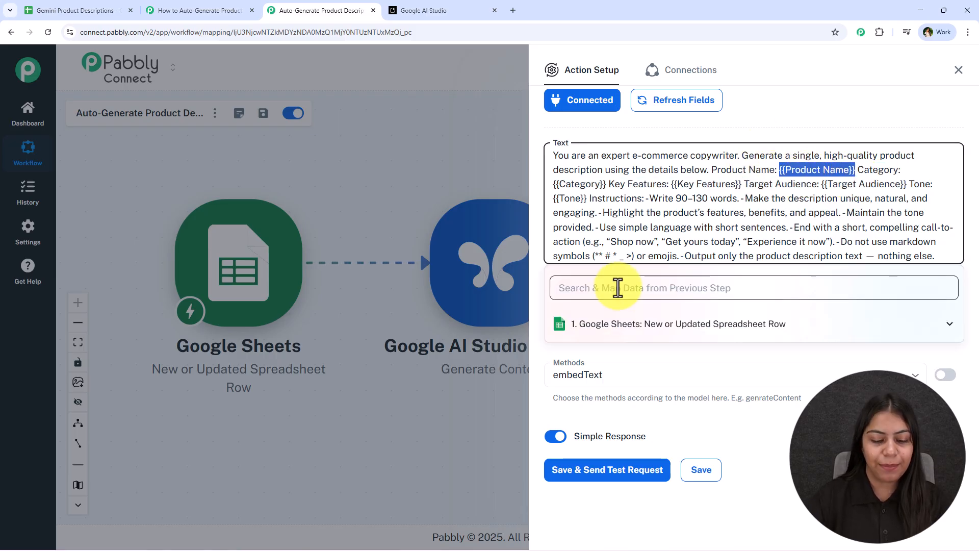
left_click(654, 327)
scroll(646, 393, "down", 2)
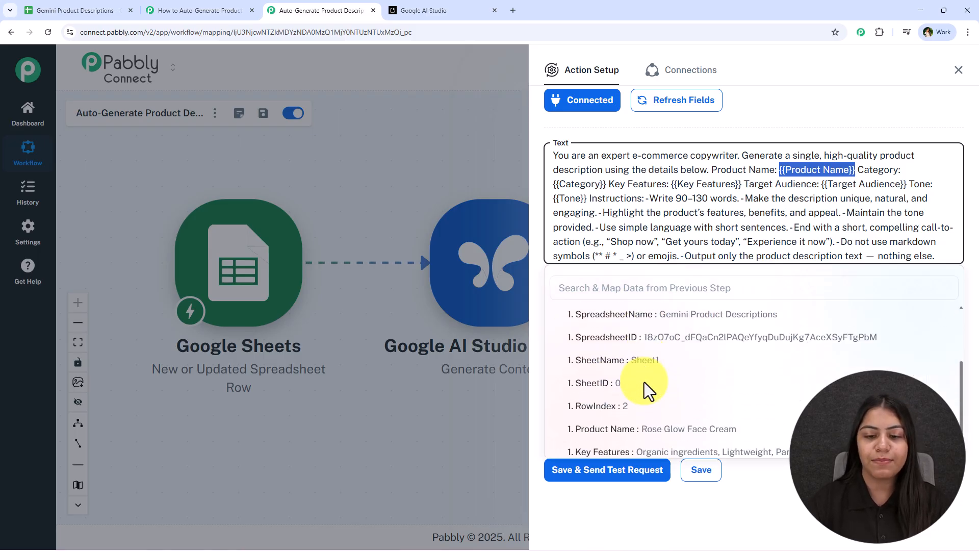
left_click(657, 430)
left_click(600, 188)
scroll(634, 444, "down", 1)
left_click(635, 448)
Step: Replace the {{Key Features}}, {{Target Audience}} and {{Tone}} placeholders in the prompt with the matching mapped Google Sheets values
left_click_drag(755, 188, 799, 188)
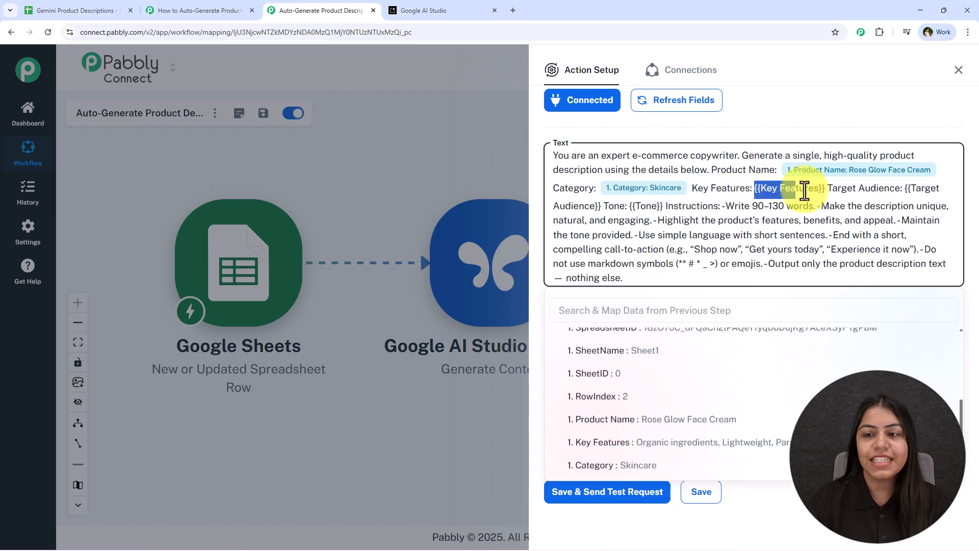
left_click(677, 442)
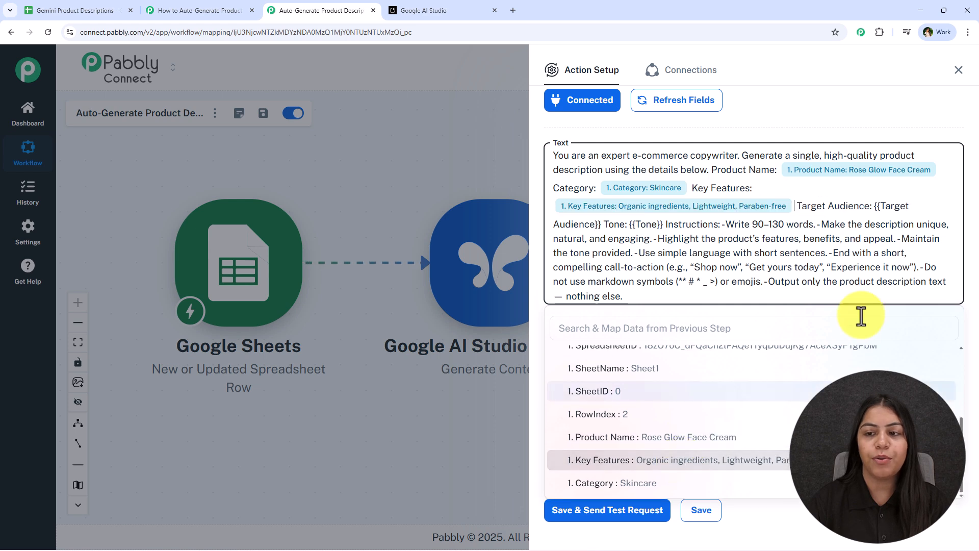
left_click_drag(874, 209, 595, 224)
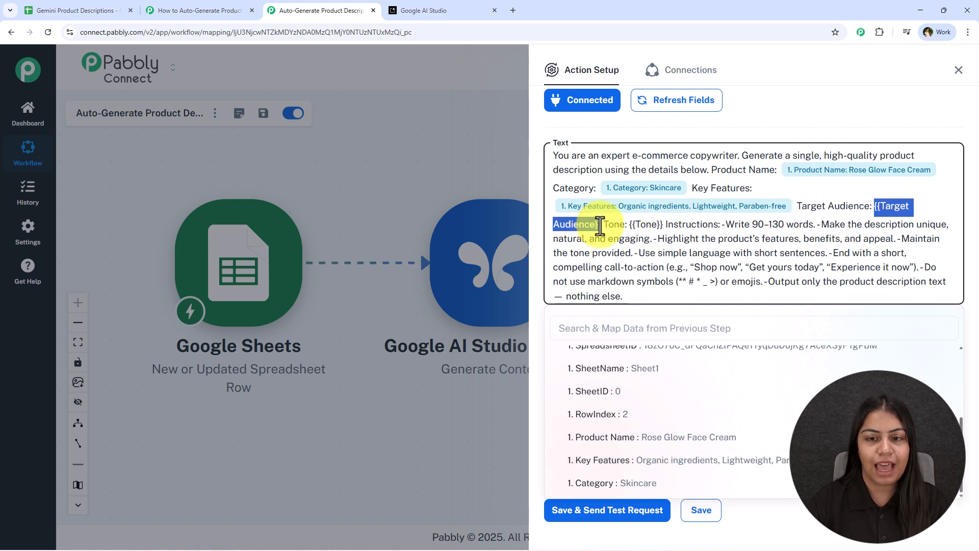
scroll(651, 459, "up", 3)
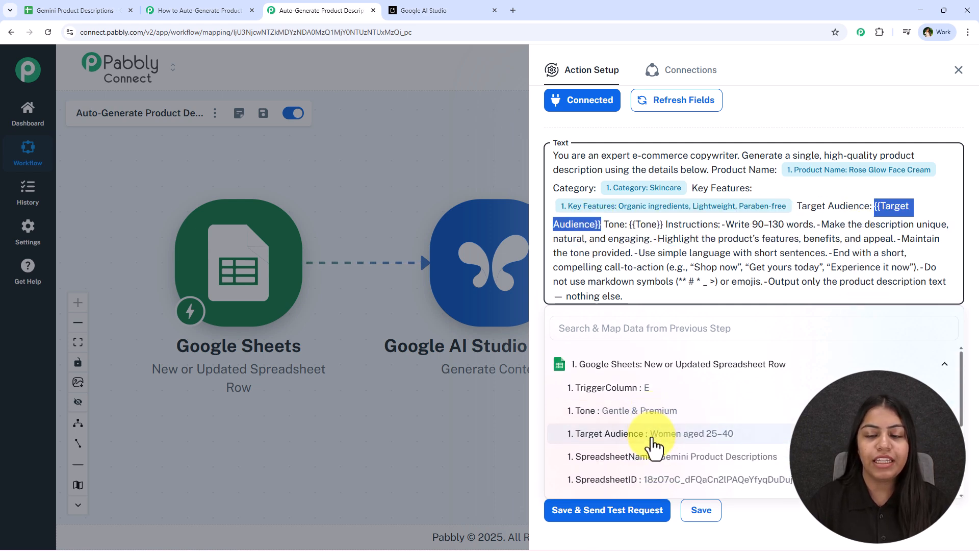
left_click(652, 440)
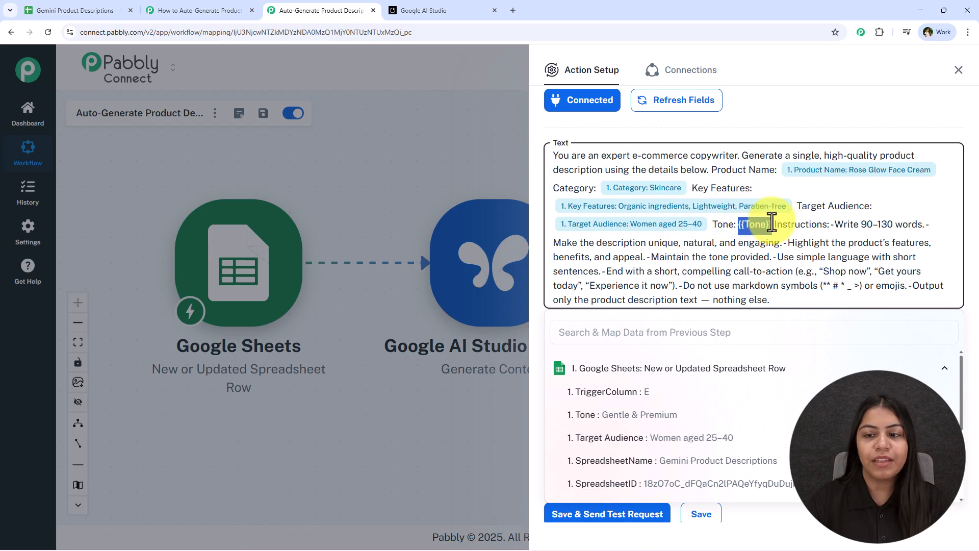
left_click(618, 414)
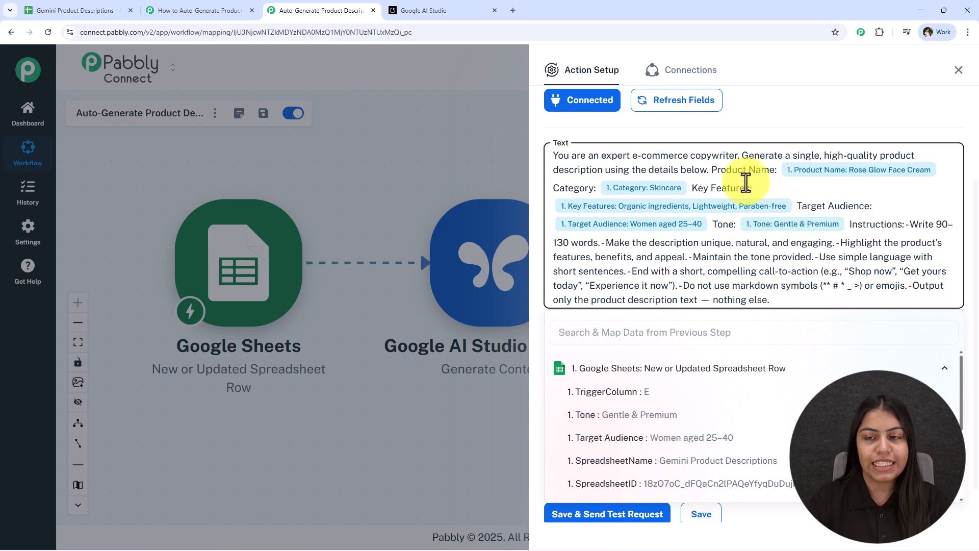
left_click(750, 133)
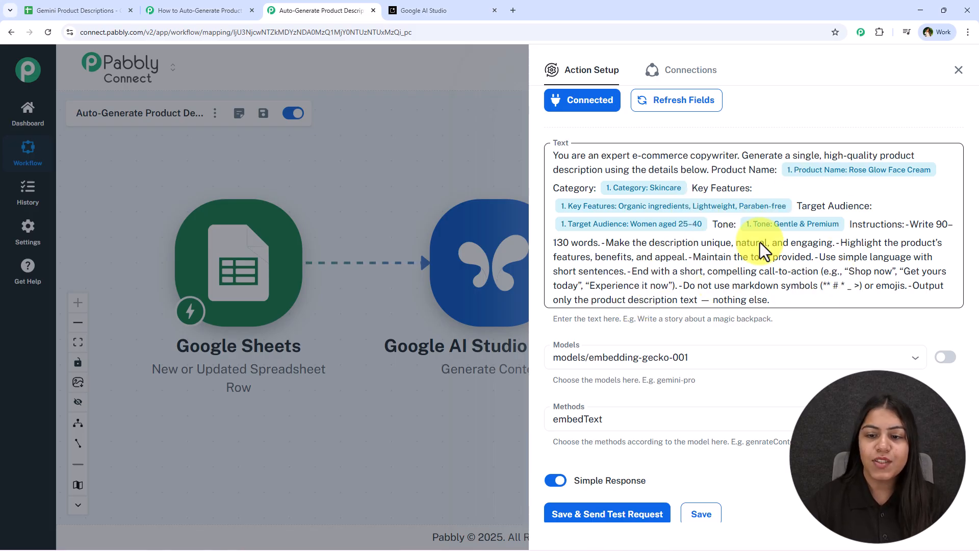
Step: Set the Gemini action's model to models/gemini-2.0-flash with the generateContent method
left_click(601, 361)
left_click(738, 392)
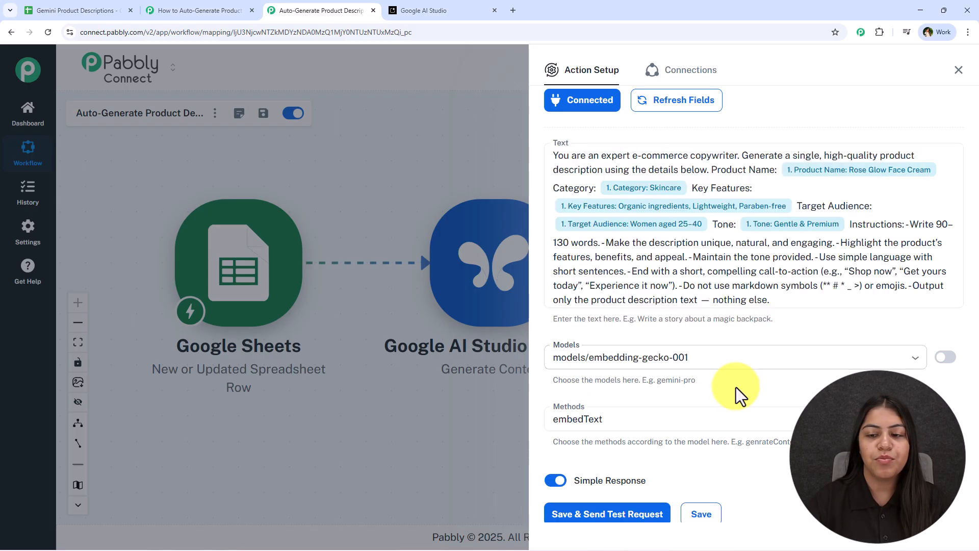
scroll(777, 306, "down", 1)
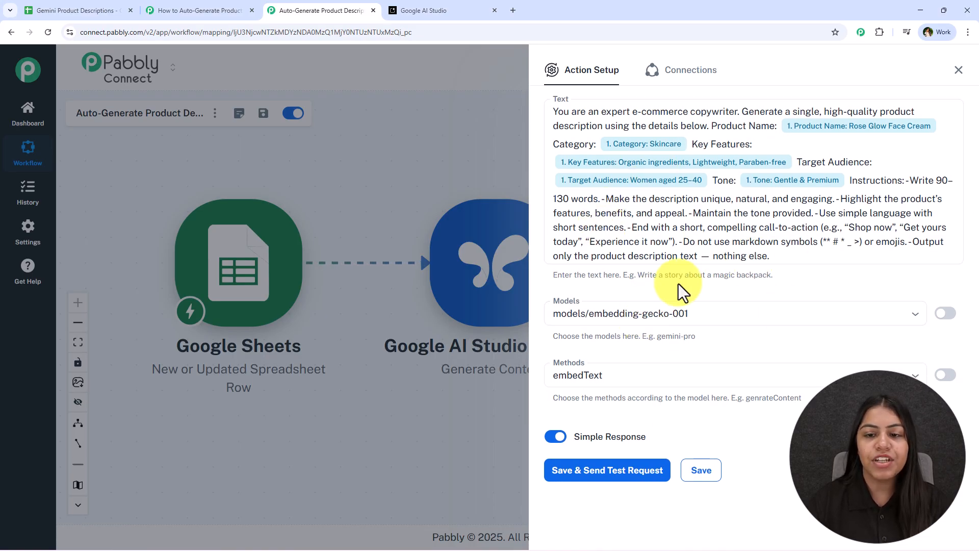
left_click(664, 307)
scroll(649, 378, "down", 3)
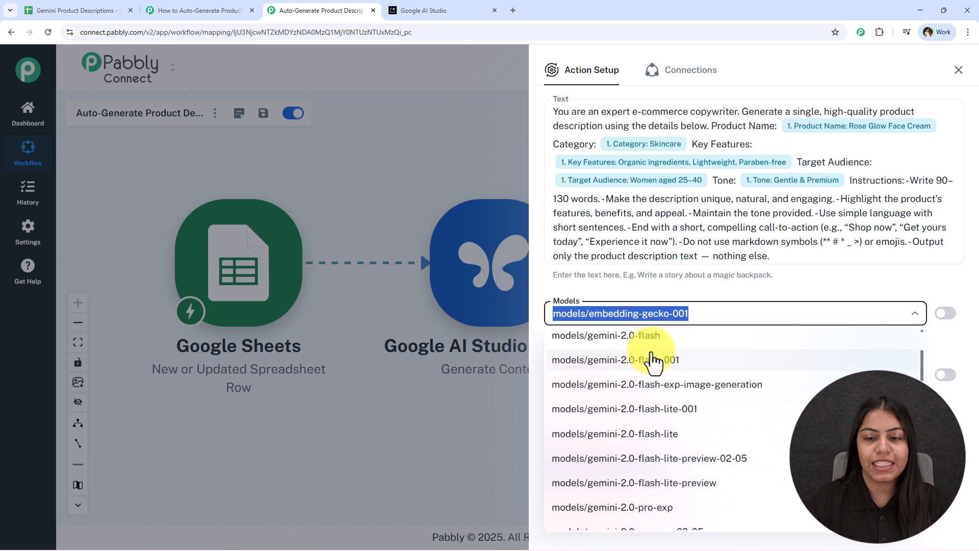
left_click(655, 360)
scroll(651, 339, "down", 1)
left_click(663, 317)
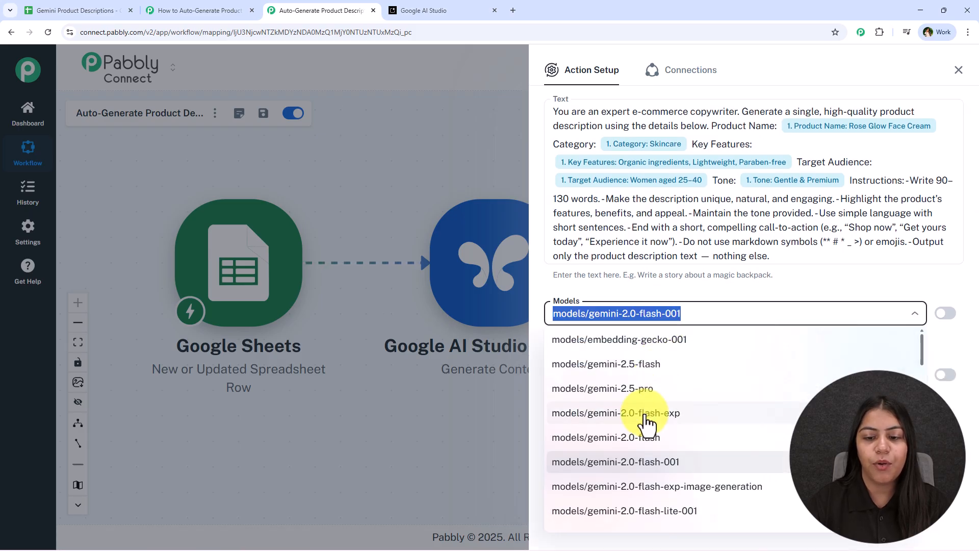
left_click(651, 444)
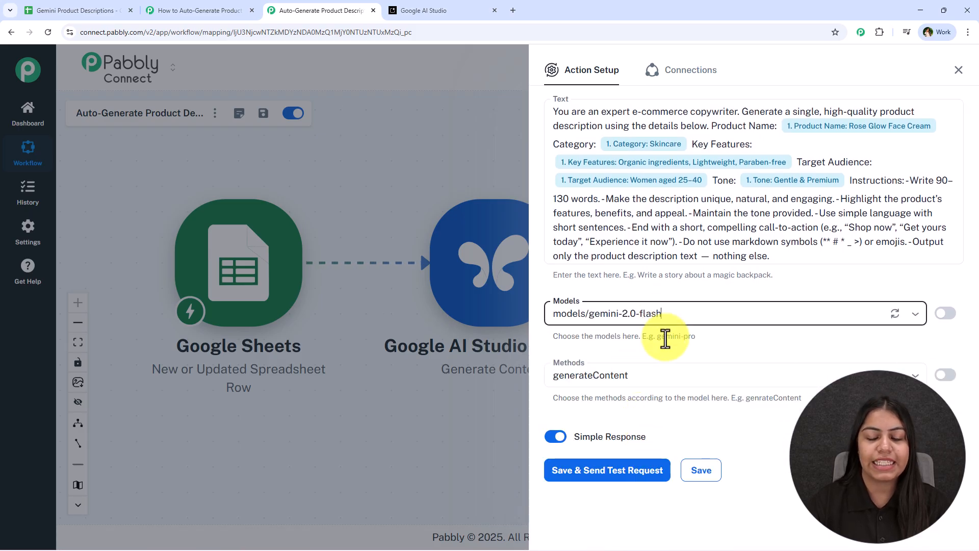
left_click(567, 373)
left_click(568, 407)
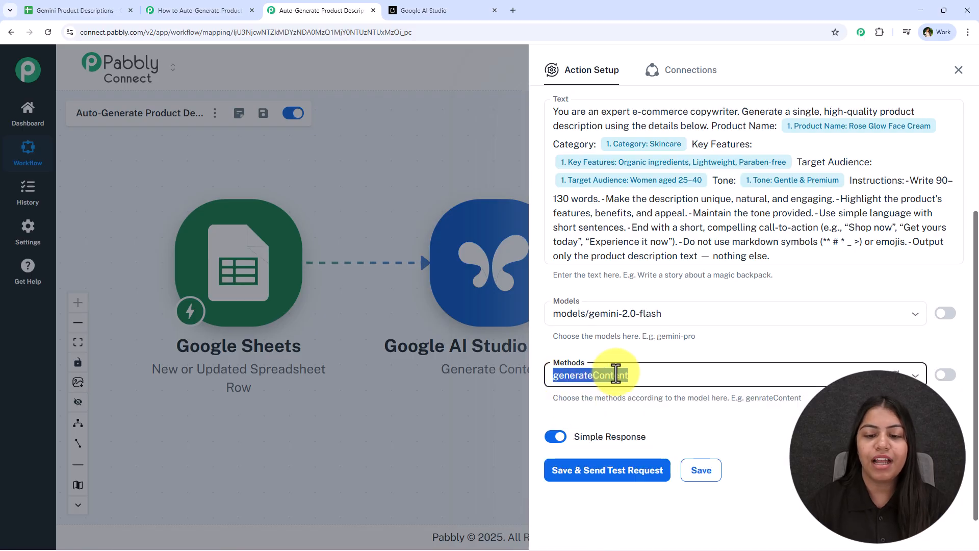
Step: Save the Gemini action with a test request and review the product description in the received response
left_click(612, 469)
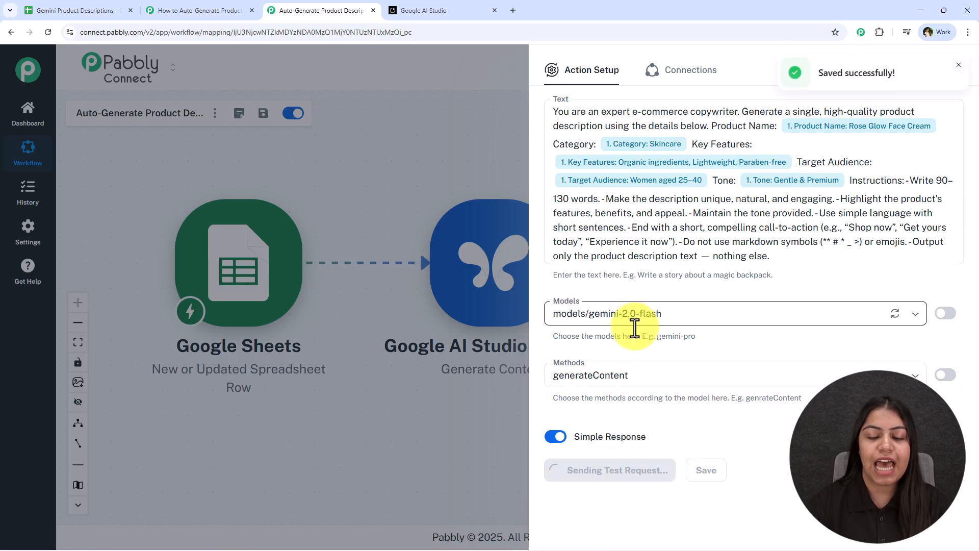
scroll(647, 343, "down", 6)
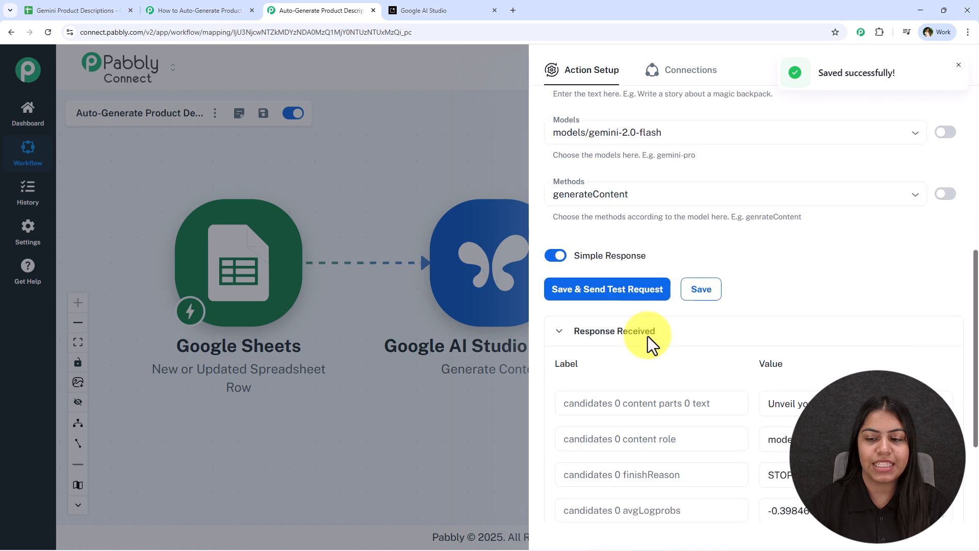
left_click_drag(952, 276, 952, 467)
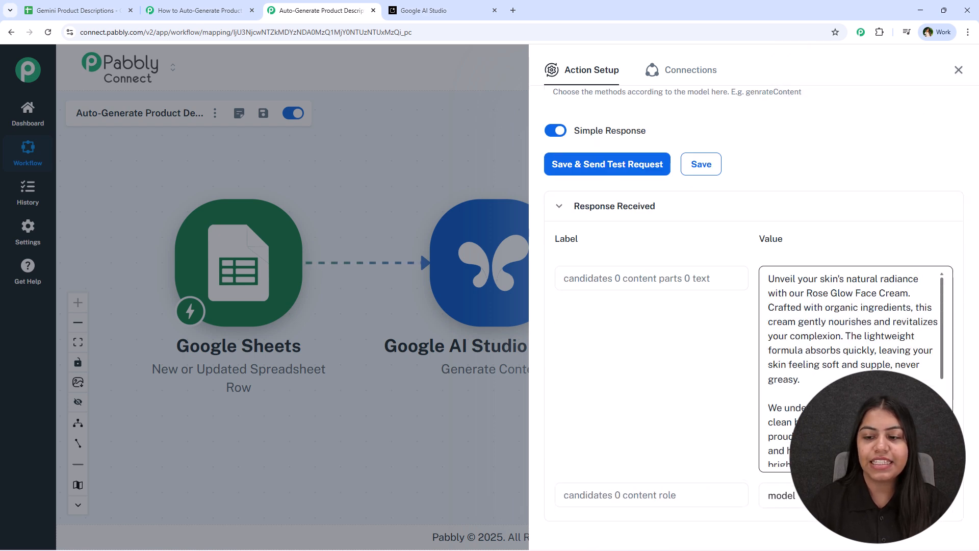
scroll(952, 459, "down", 3)
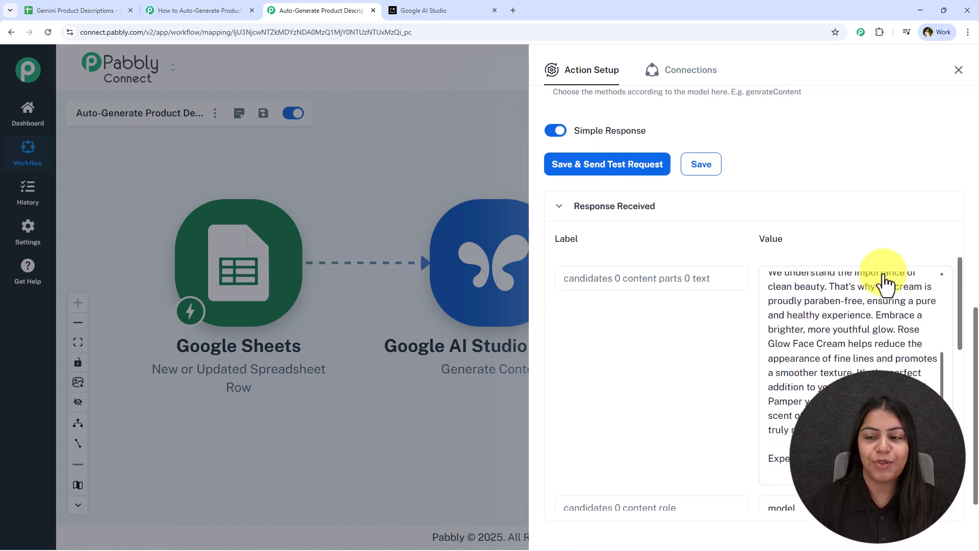
scroll(885, 375, "up", 2)
scroll(857, 352, "up", 2)
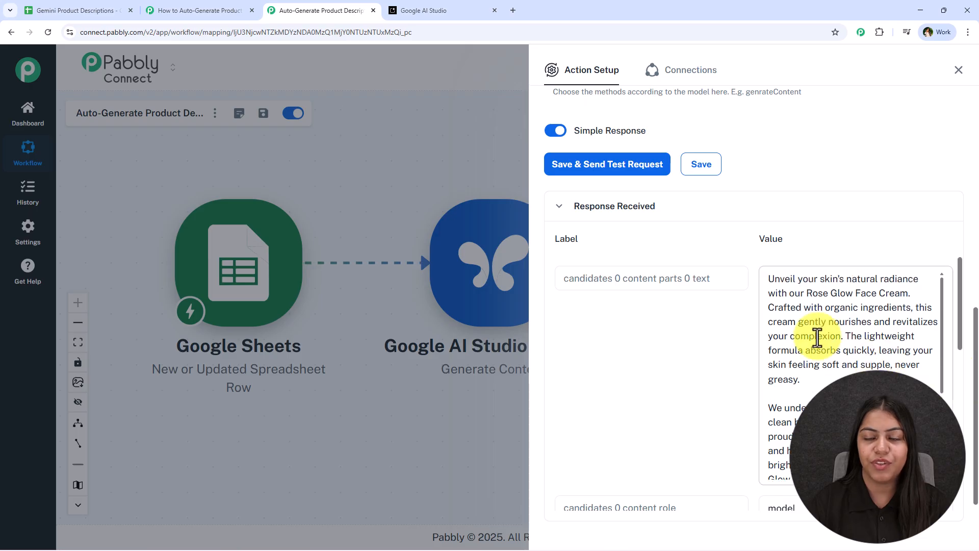
Step: Add a Google Sheets action after the Gemini step, using the Update Cell Value event
left_click(959, 69)
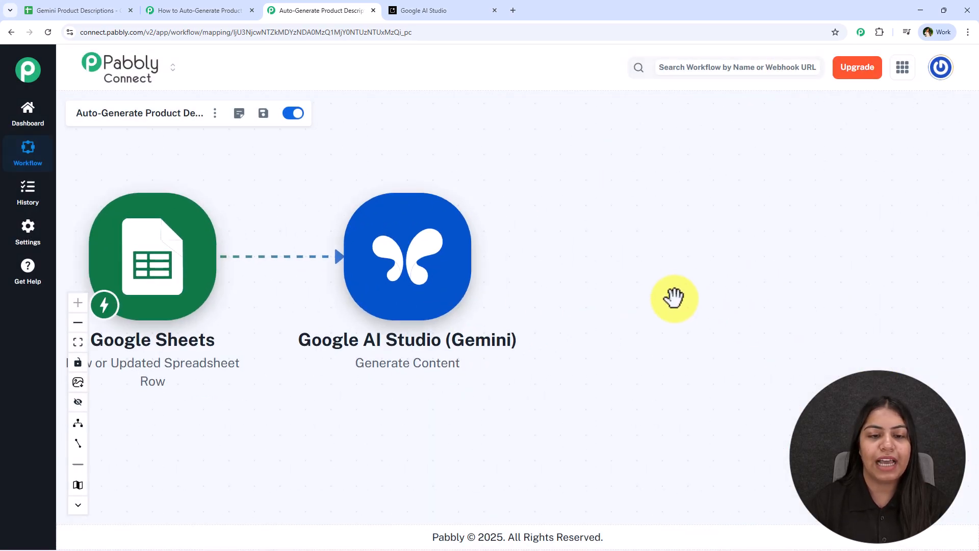
left_click_drag(695, 283, 580, 283)
left_click_drag(542, 310, 453, 301)
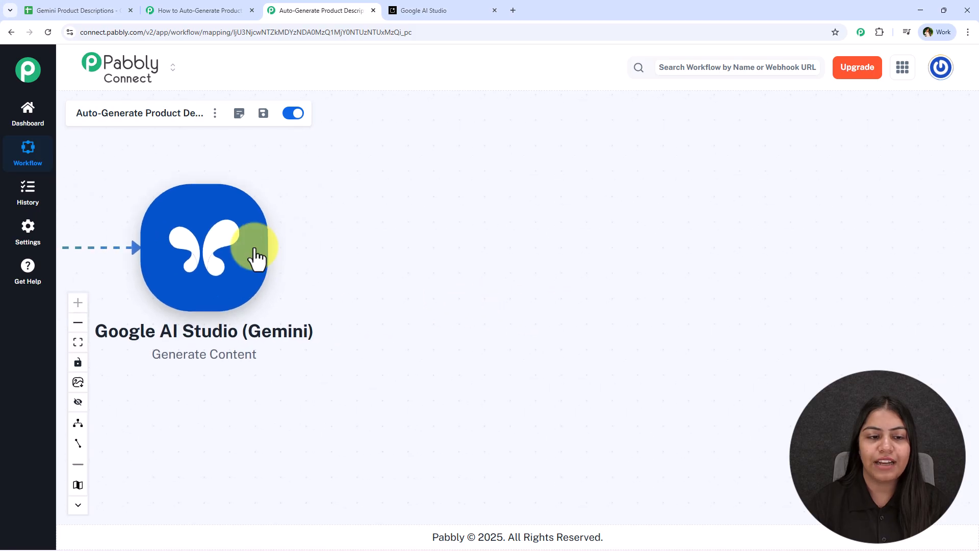
left_click(271, 251)
type("Shw")
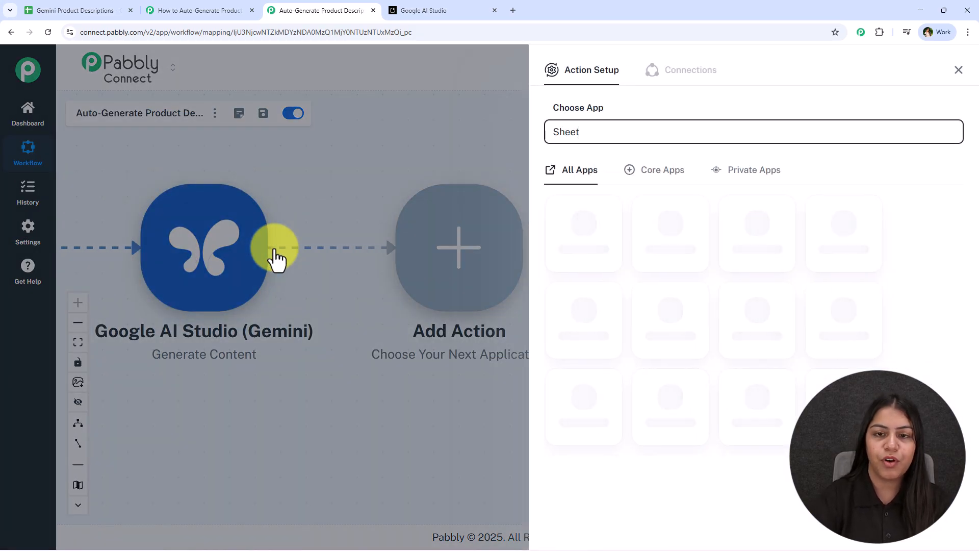
left_click(578, 237)
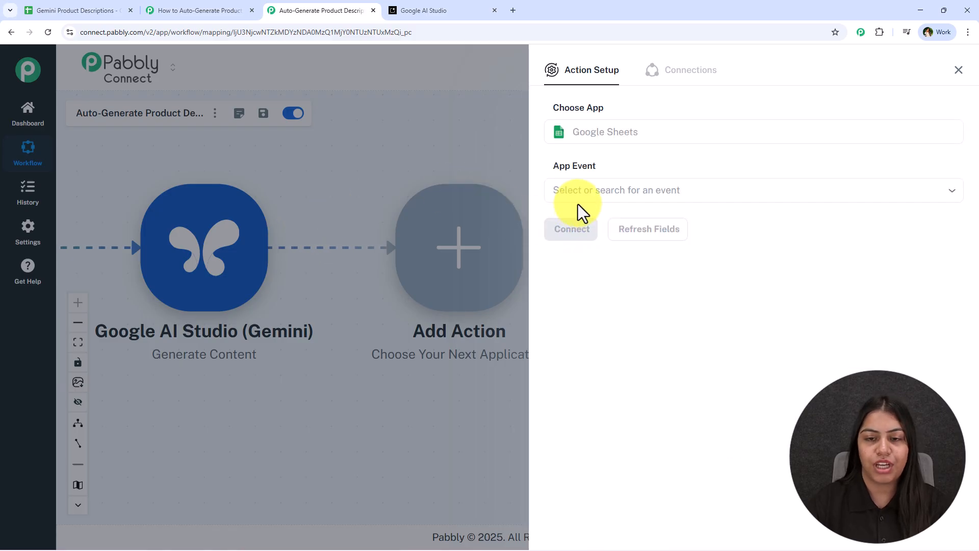
left_click(566, 189)
type("cell")
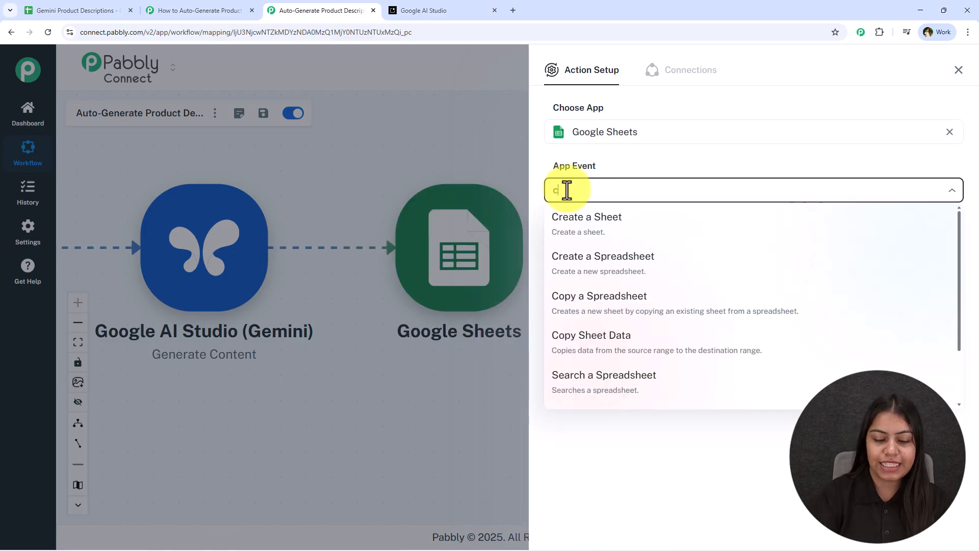
left_click(577, 228)
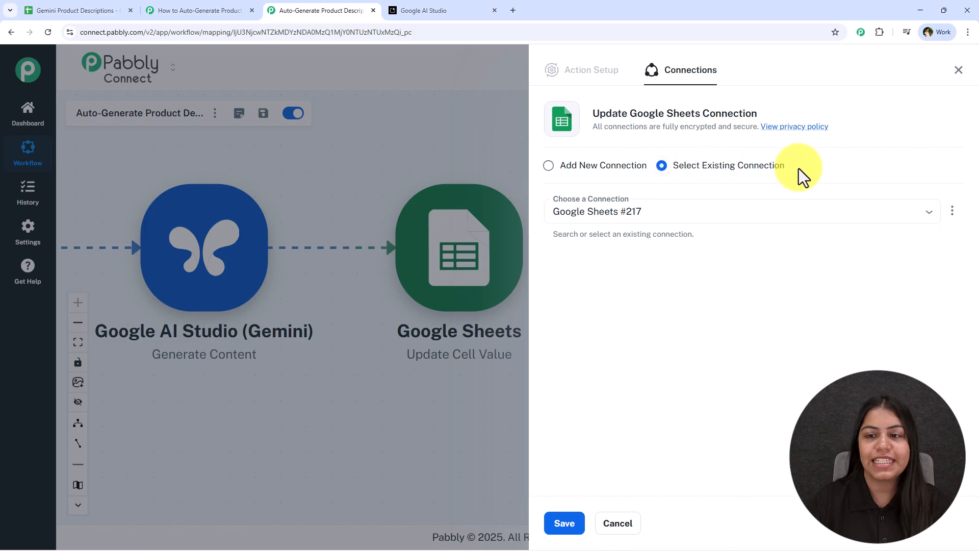
Step: Add a new Google Sheets connection for the action by signing in with the Google account and granting Pabbly Connect Sheets access
left_click(602, 171)
left_click(614, 301)
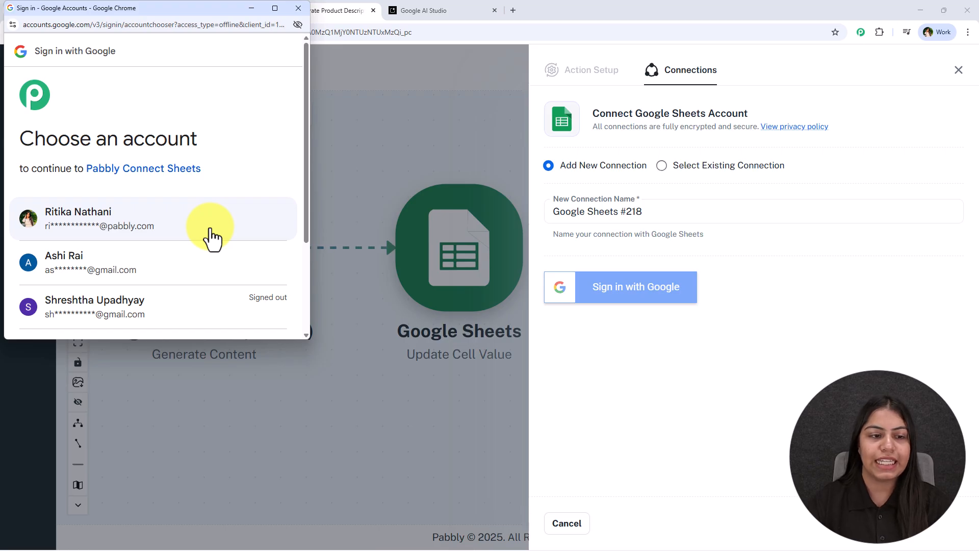
left_click(211, 237)
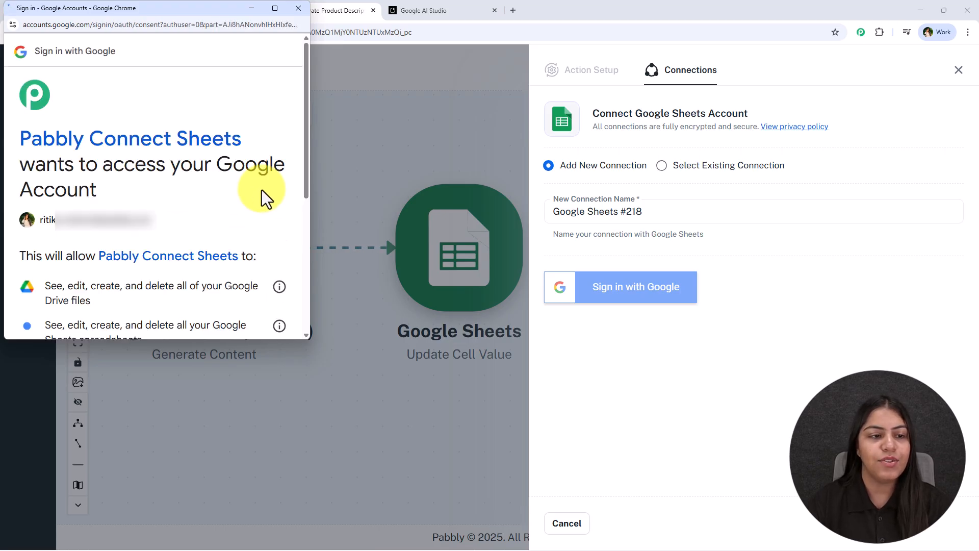
scroll(149, 219, "down", 3)
left_click_drag(39, 134, 183, 208)
scroll(155, 247, "down", 3)
left_click(245, 271)
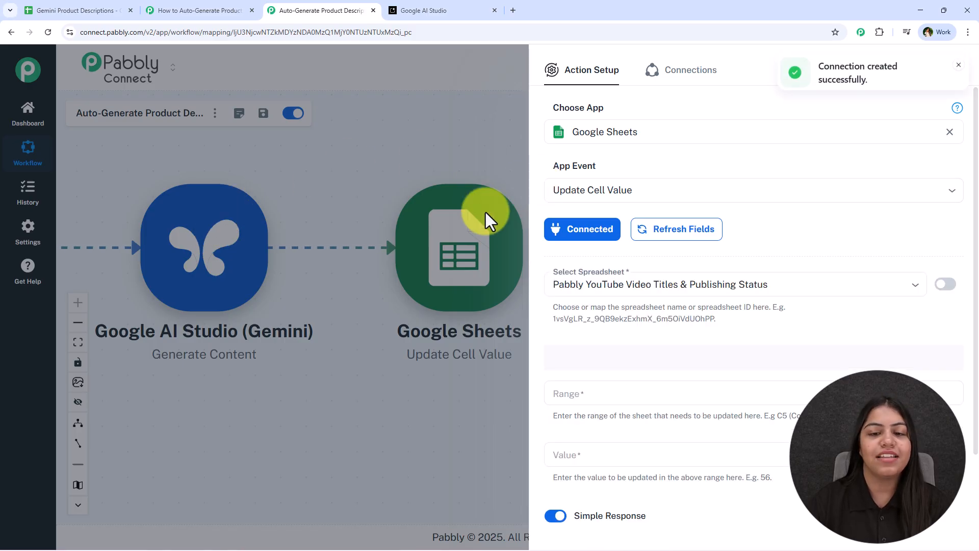
Step: Set the action's spreadsheet to Gemini Product Descriptions and its sheet to Sheet1, checking the names against the Google sheet
scroll(594, 287, "down", 1)
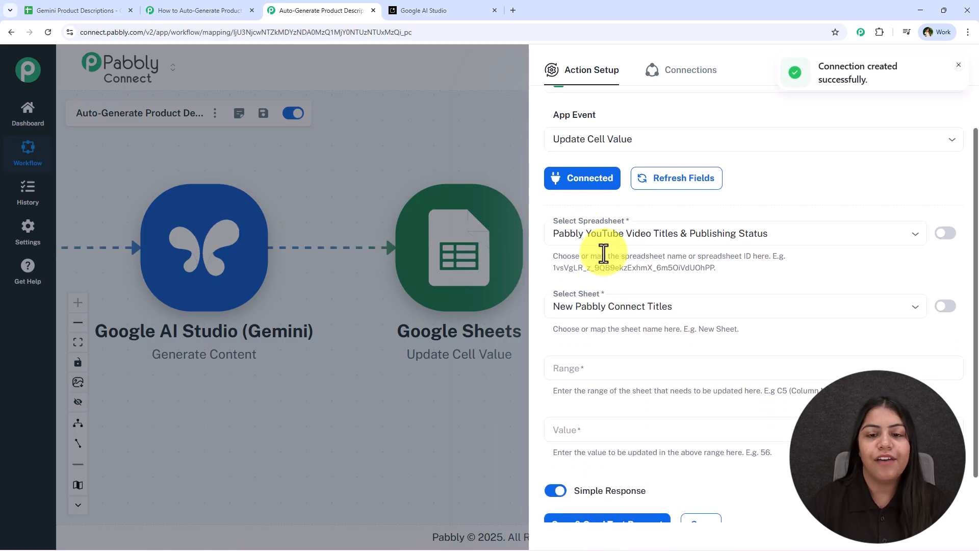
left_click(546, 236)
left_click(638, 225)
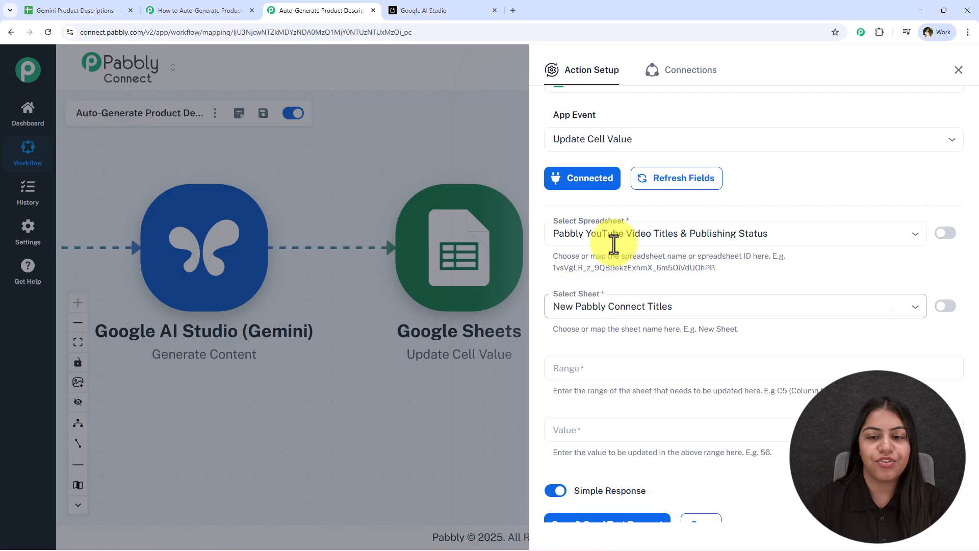
left_click(617, 237)
left_click(587, 284)
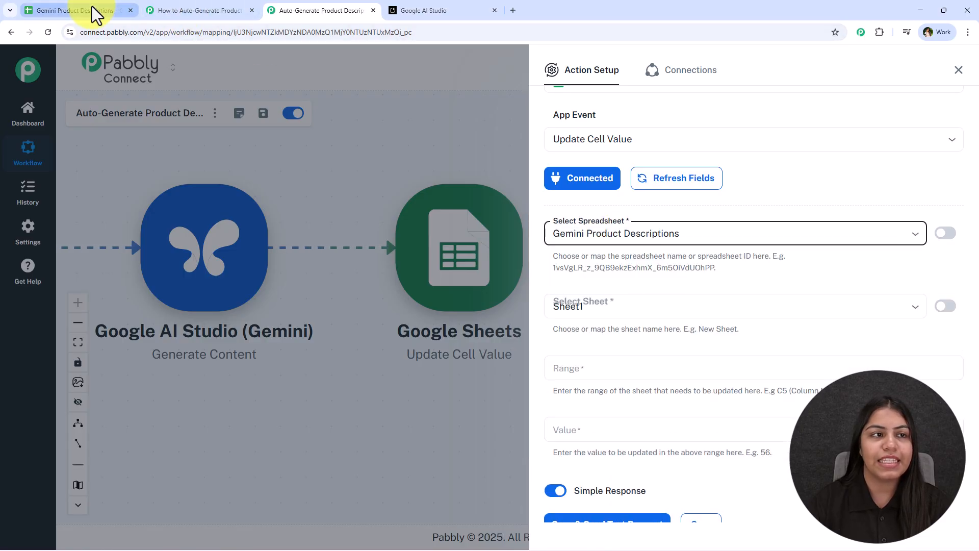
left_click(92, 11)
left_click(136, 255)
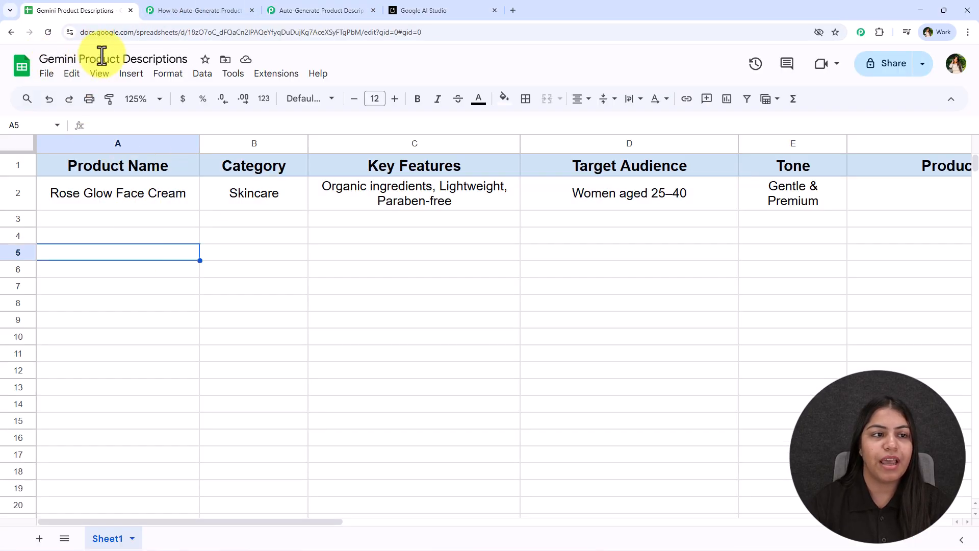
left_click(278, 11)
left_click(592, 314)
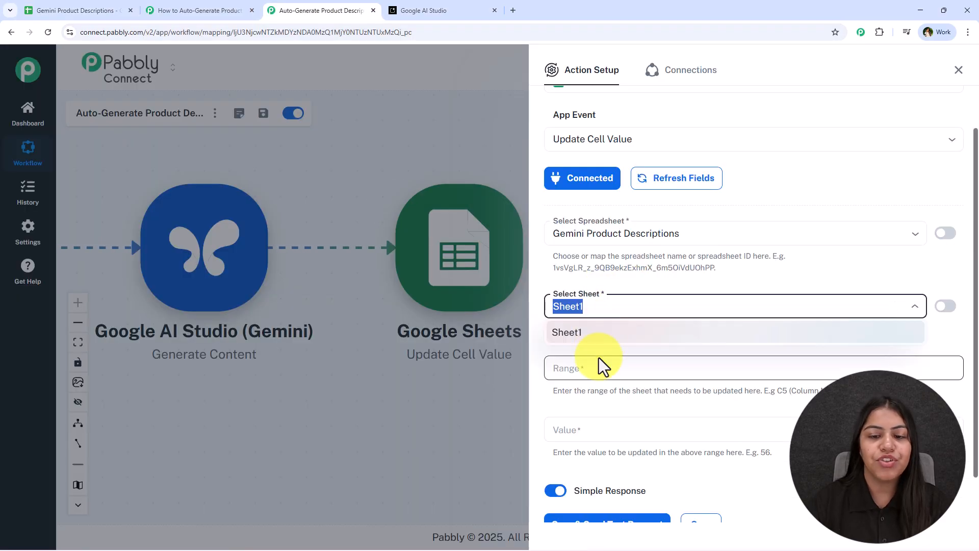
left_click(615, 292)
Step: Find the first empty Product Description (AI Output) cell in the Google sheet and enter F2 as the action's range
scroll(606, 291, "down", 1)
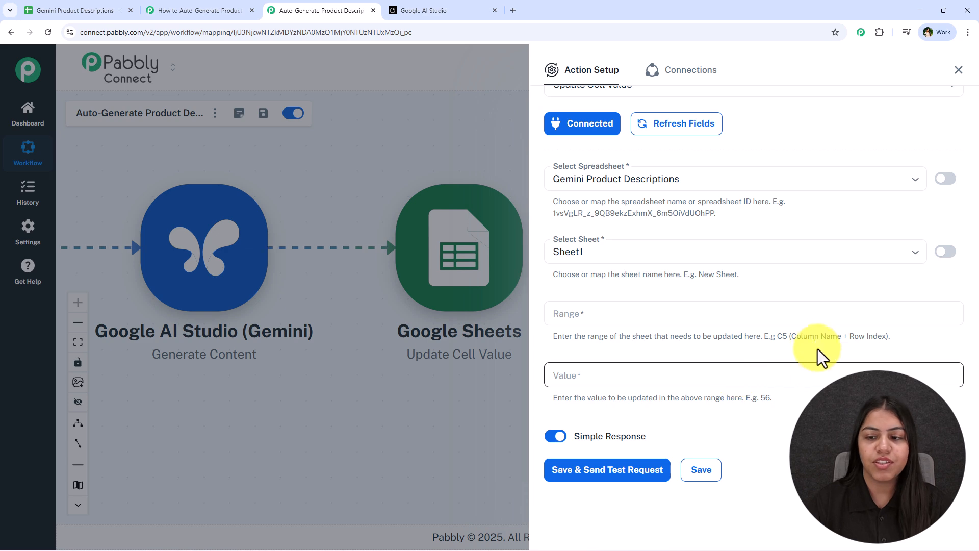
left_click(111, 10)
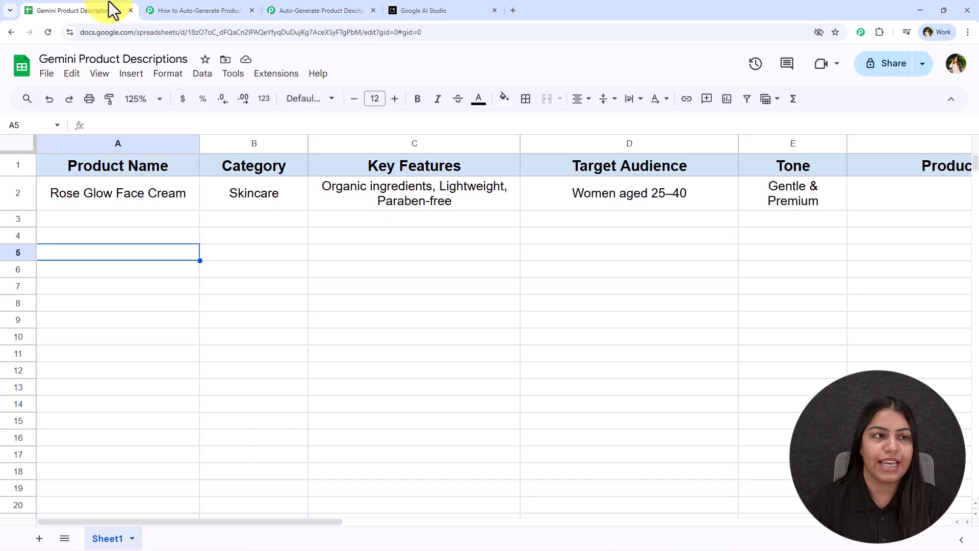
left_click(918, 201)
left_click_drag(298, 516, 490, 520)
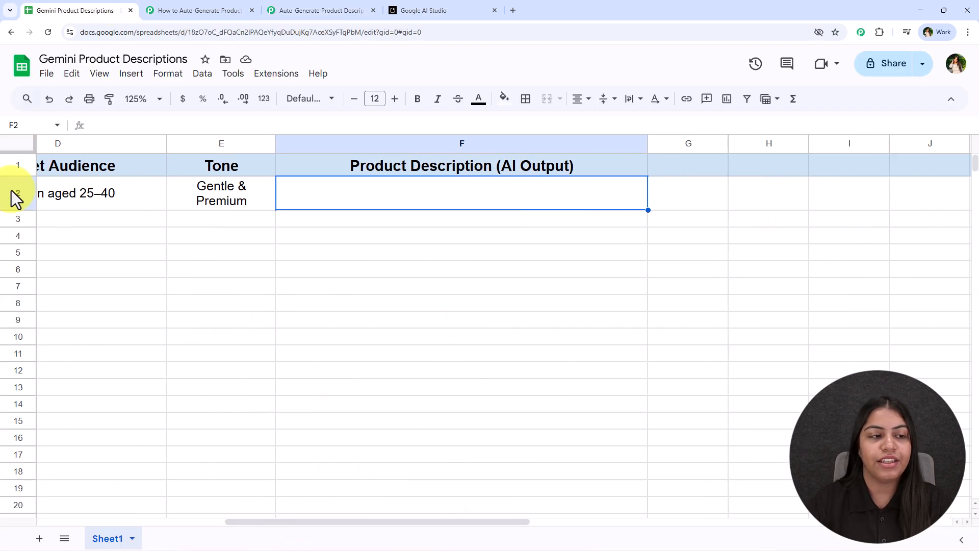
left_click(286, 10)
left_click(580, 315)
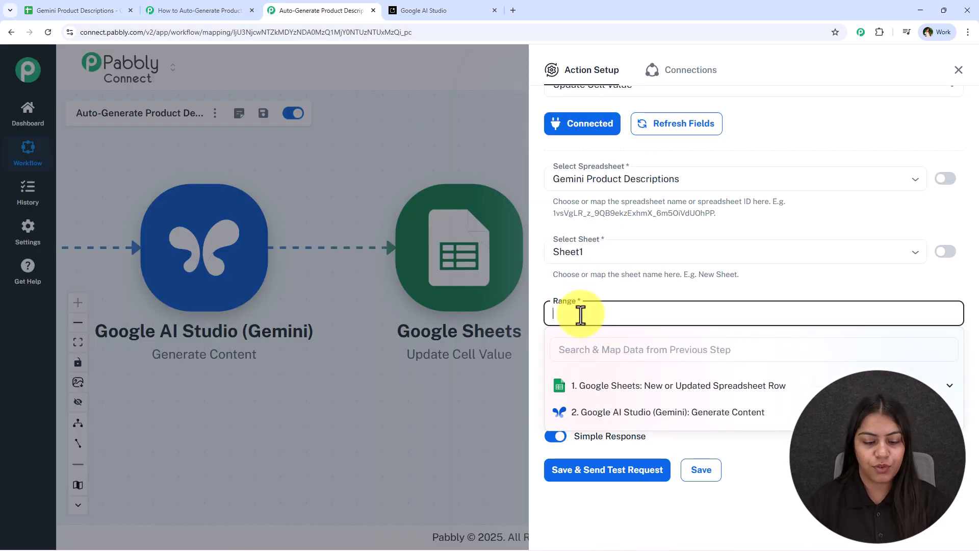
left_click(339, 197)
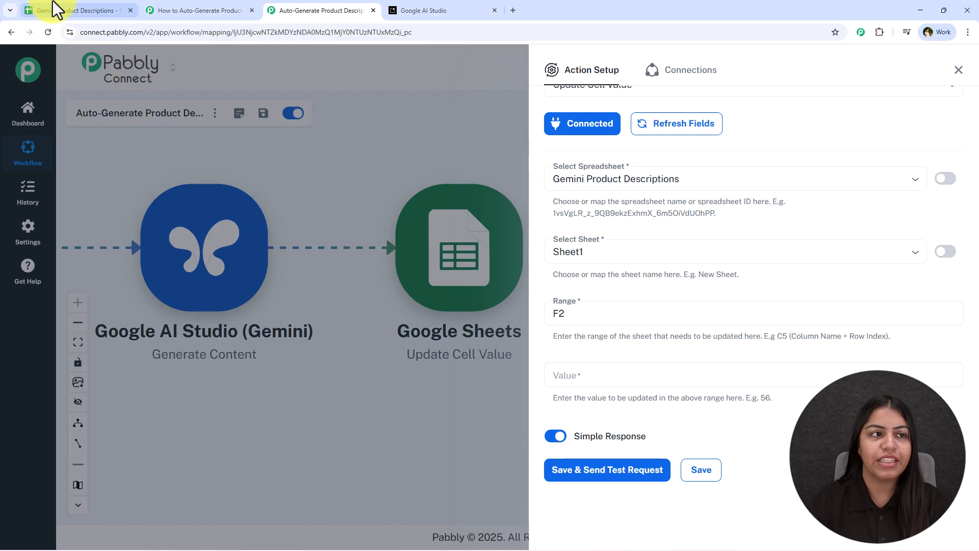
Step: Examine in the Google sheet how the row number changes down the Product Description (AI Output) column
left_click(38, 9)
left_click(471, 403)
left_click(414, 220)
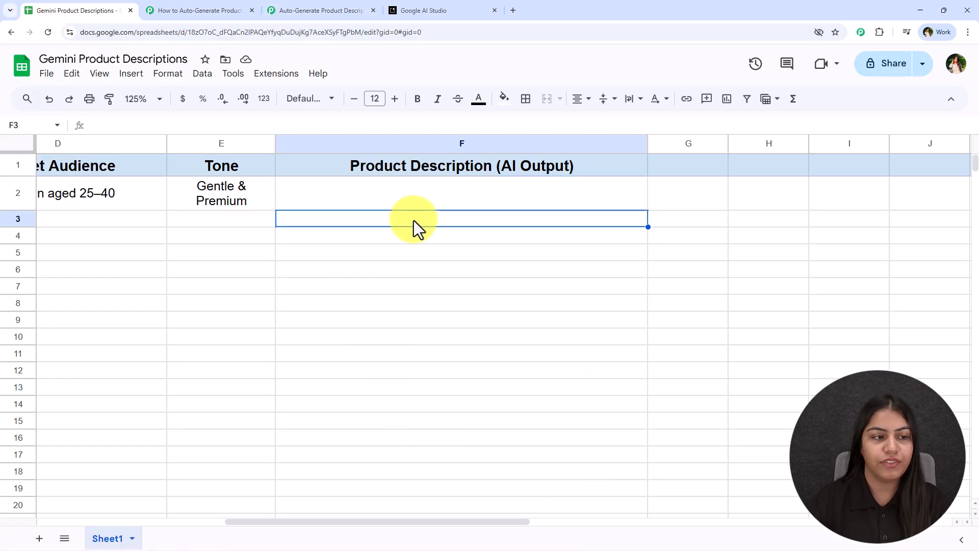
key("Down")
key("Down")
key("Down")
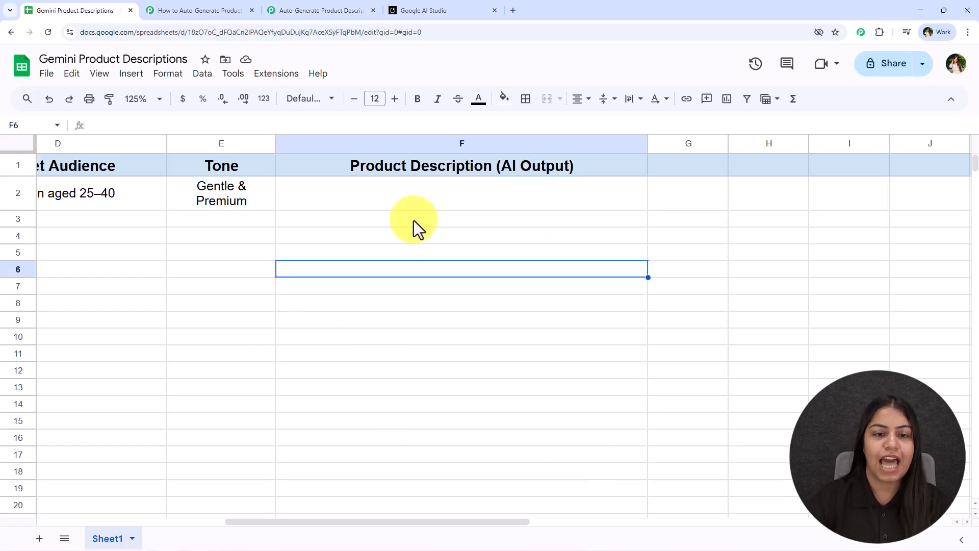
key("Up")
key("Up")
key("Up")
key("Up")
key("Up")
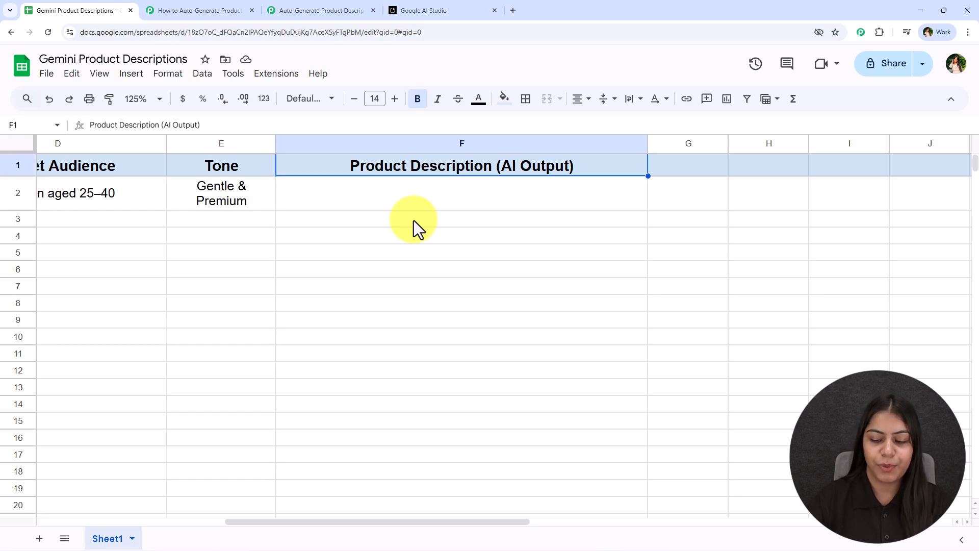
key("Down")
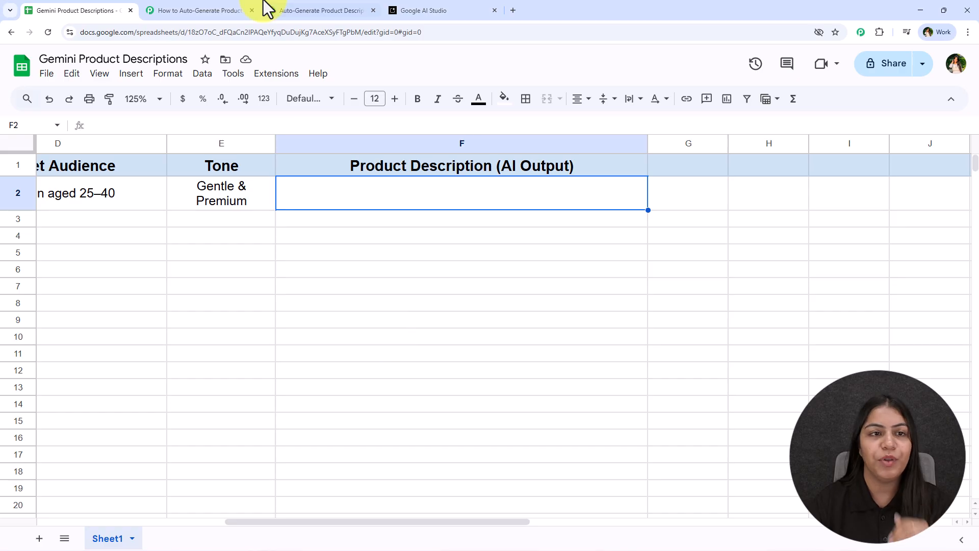
Step: Replace the fixed row number in the action's range with the mapped RowIndex from the Google Sheets trigger, keeping column letter F
left_click(285, 10)
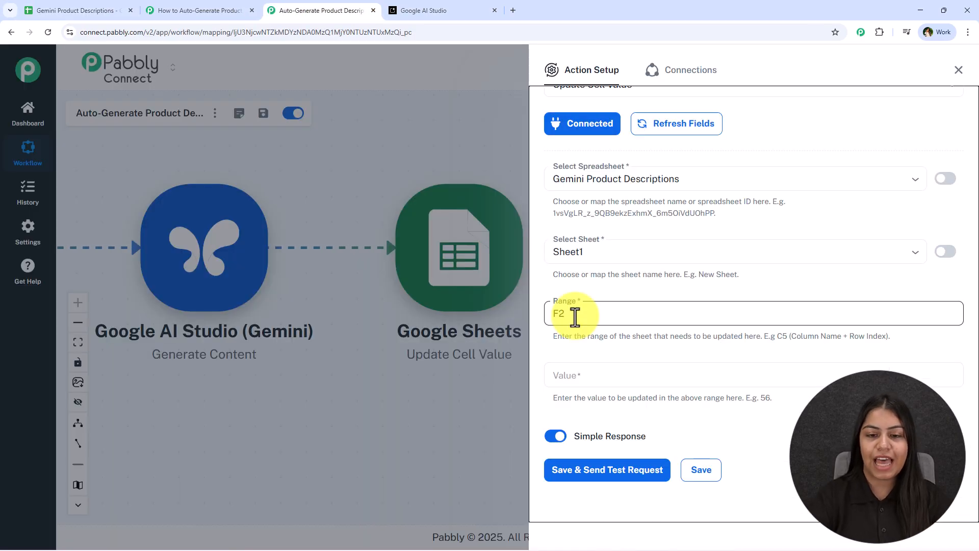
left_click(576, 317)
key("BackSpace")
left_click(602, 348)
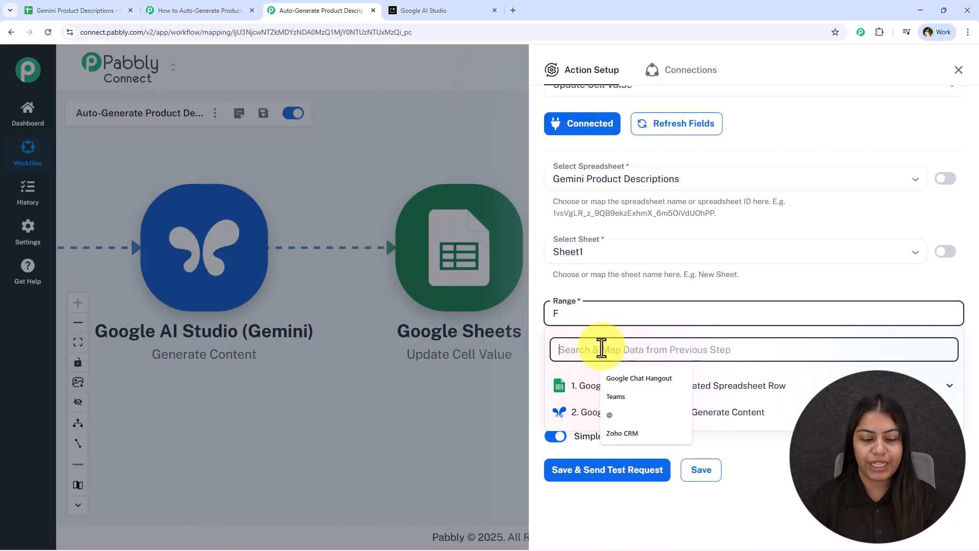
type("row")
left_click(637, 408)
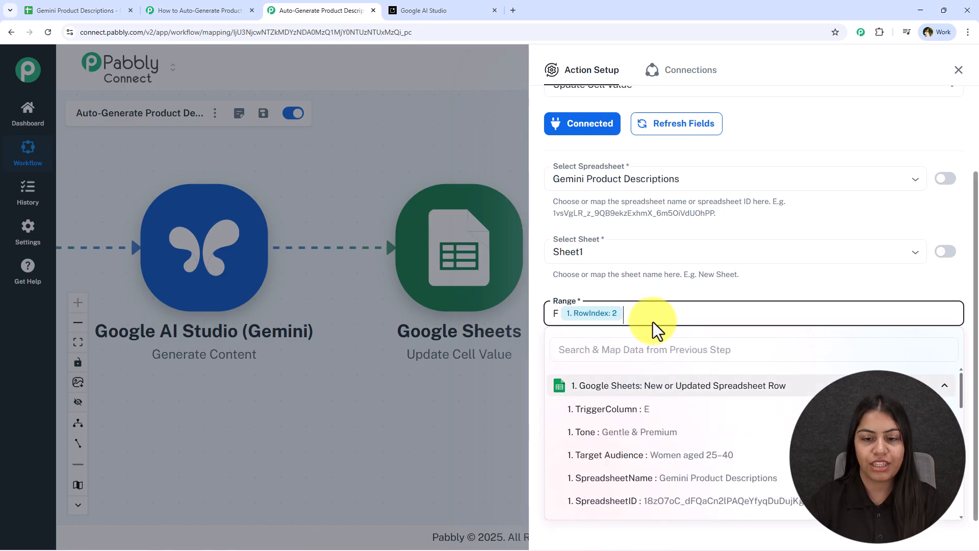
left_click(644, 298)
Step: Map the action's value to the Gemini response field candidates 0 content parts 0 text
left_click(599, 375)
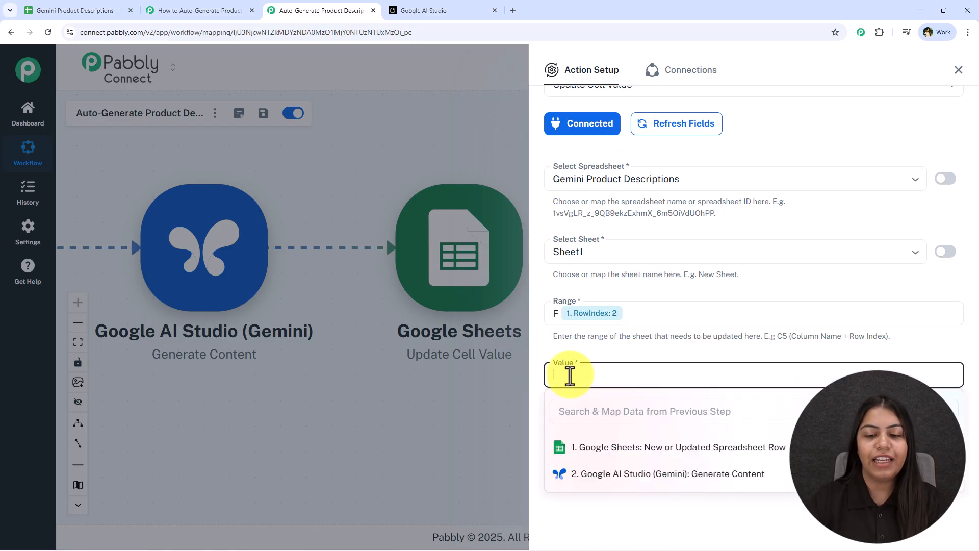
left_click(649, 473)
left_click(655, 497)
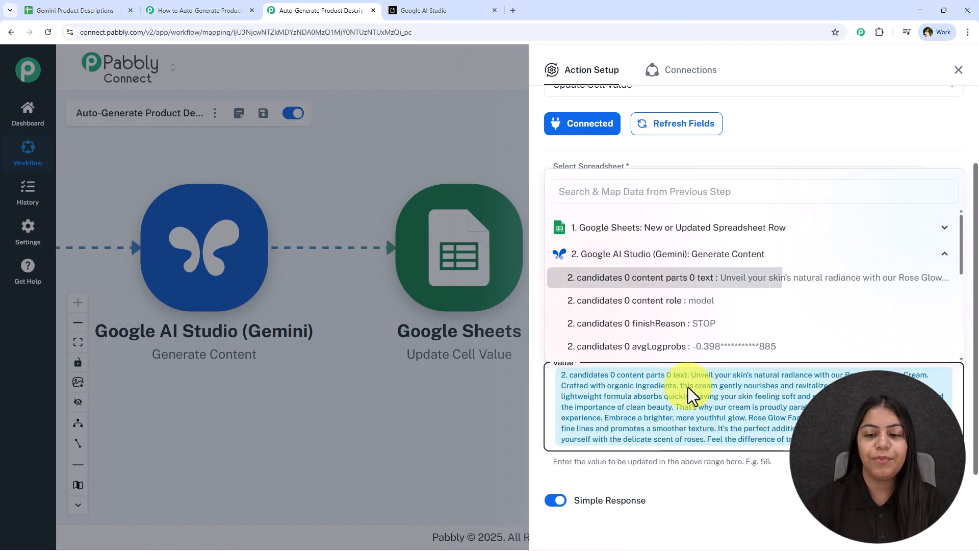
left_click(756, 509)
Step: Save the Update Cell Value action with a test request, review the received response, and close the action setup
scroll(714, 372, "down", 2)
left_click(623, 475)
scroll(816, 306, "down", 5)
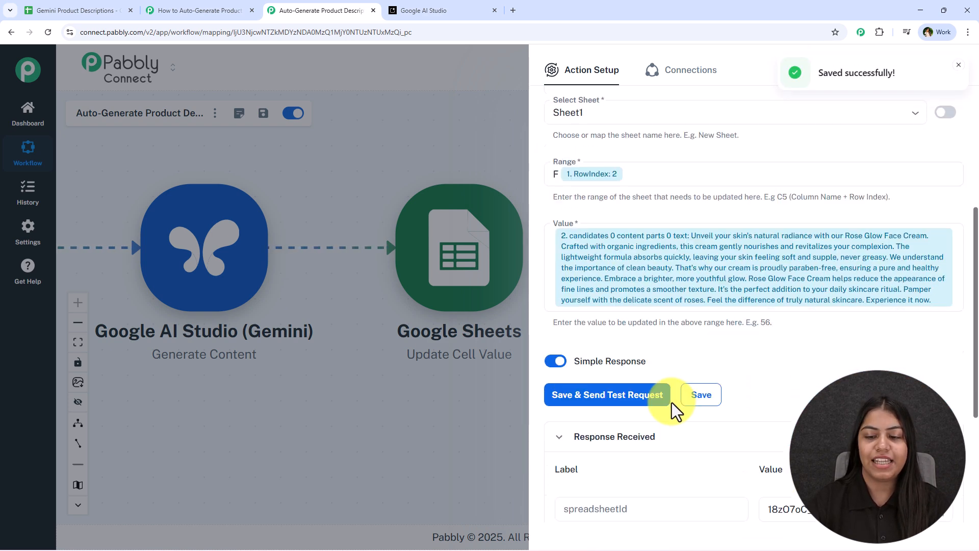
left_click(959, 65)
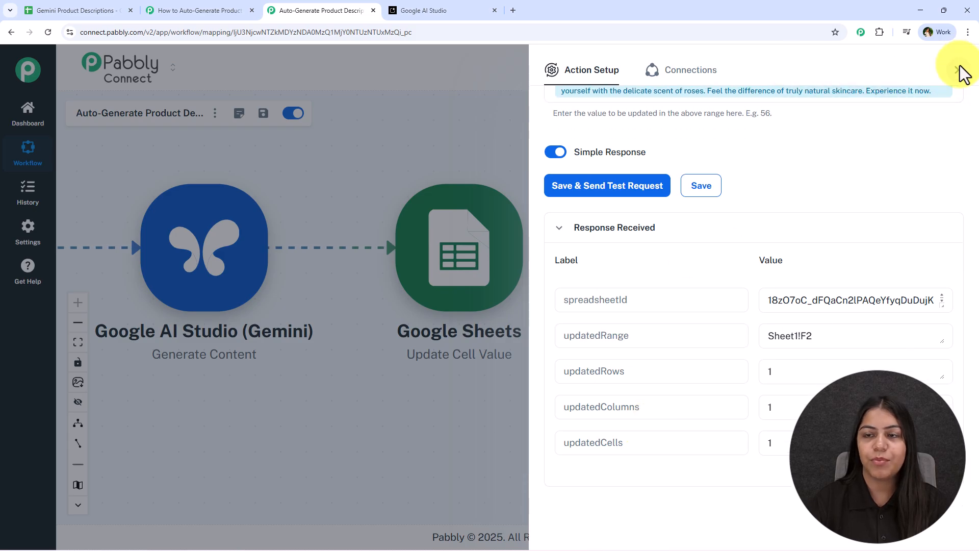
left_click(958, 72)
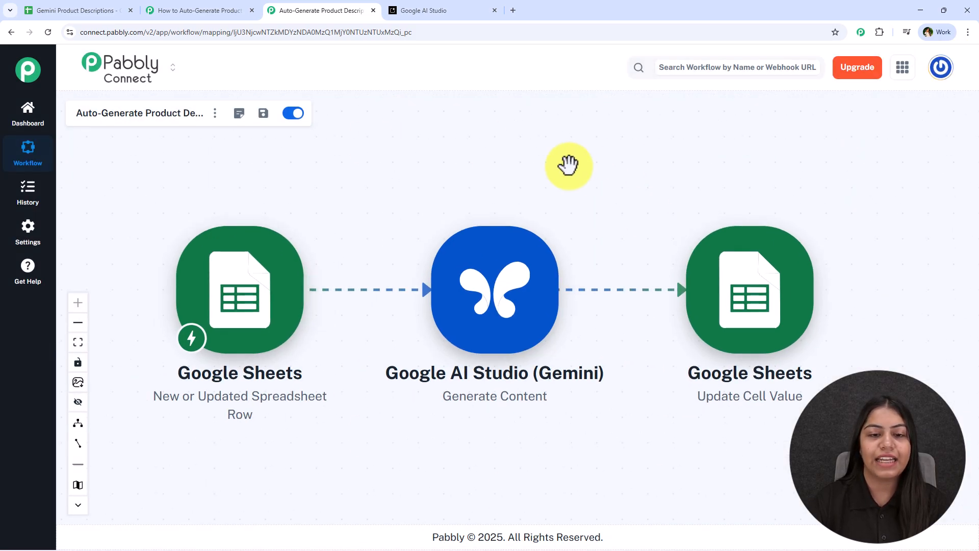
Step: Review the product details and generated description in row 2 of the Google sheet, along with the finished Pabbly Connect workflow
left_click(166, 10)
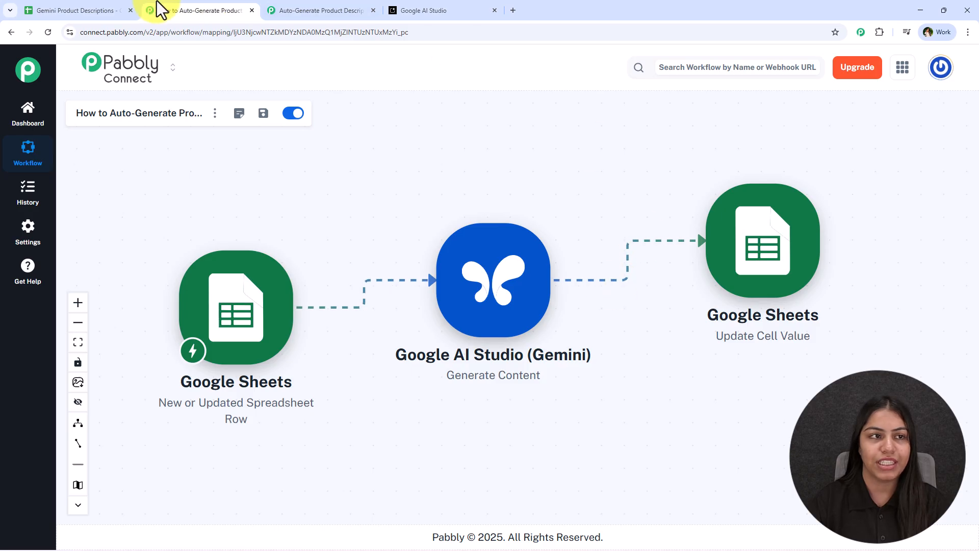
left_click(122, 5)
left_click(695, 417)
left_click(368, 204)
left_click_drag(449, 521, 305, 542)
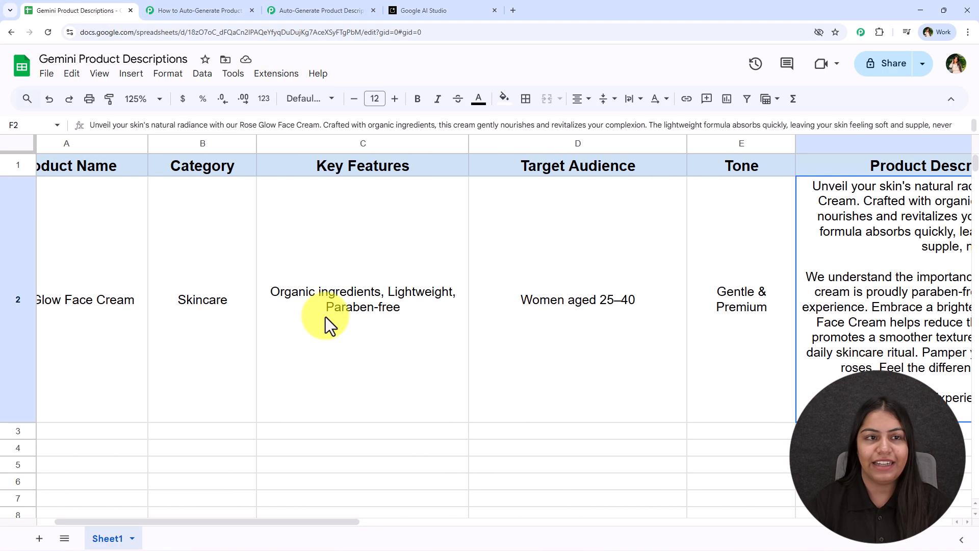
left_click(395, 9)
left_click(316, 11)
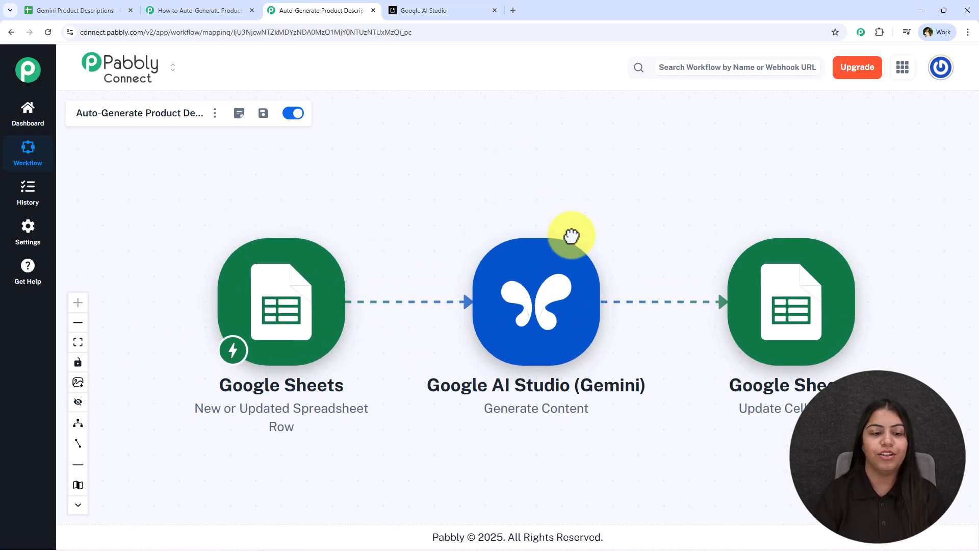
left_click_drag(571, 235, 546, 160)
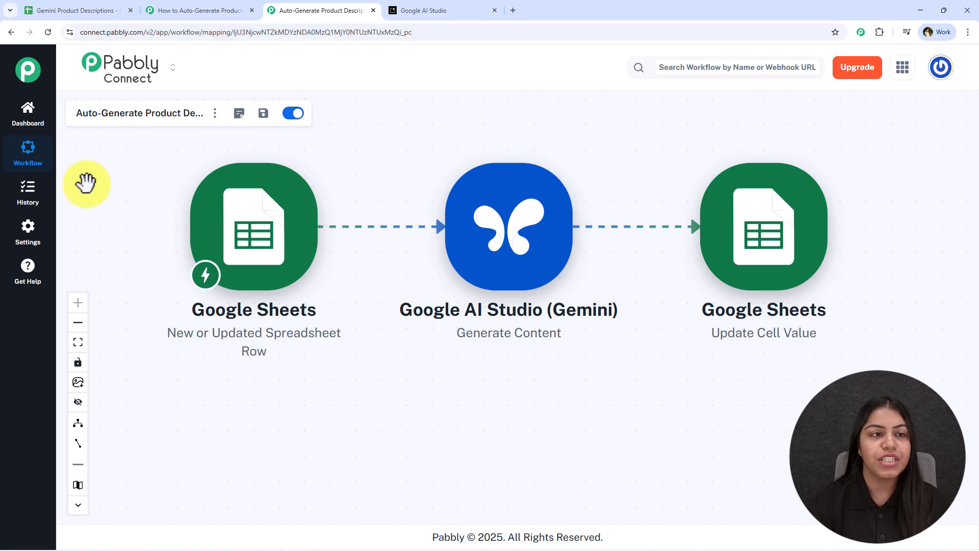
left_click(102, 10)
left_click(253, 247)
left_click(453, 240)
left_click(575, 225)
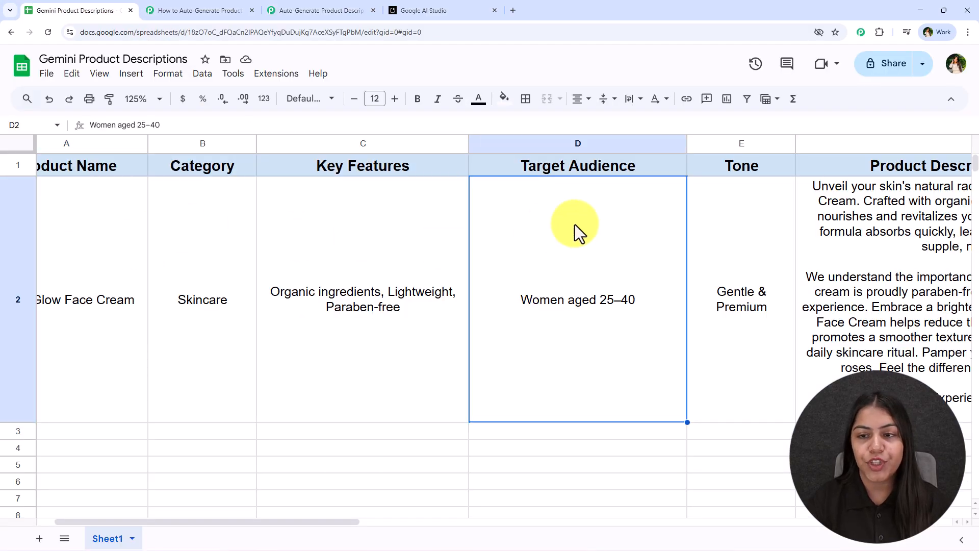
left_click(750, 222)
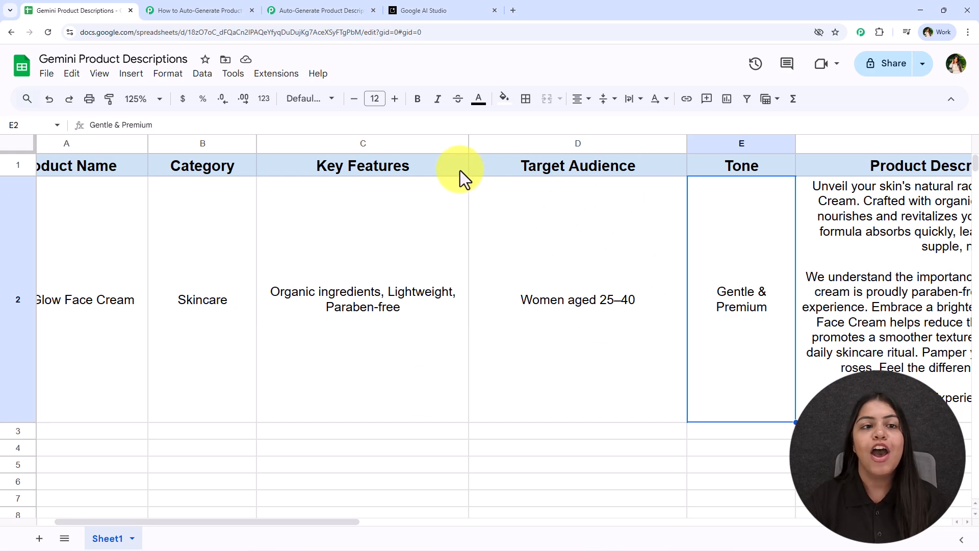
left_click(837, 266)
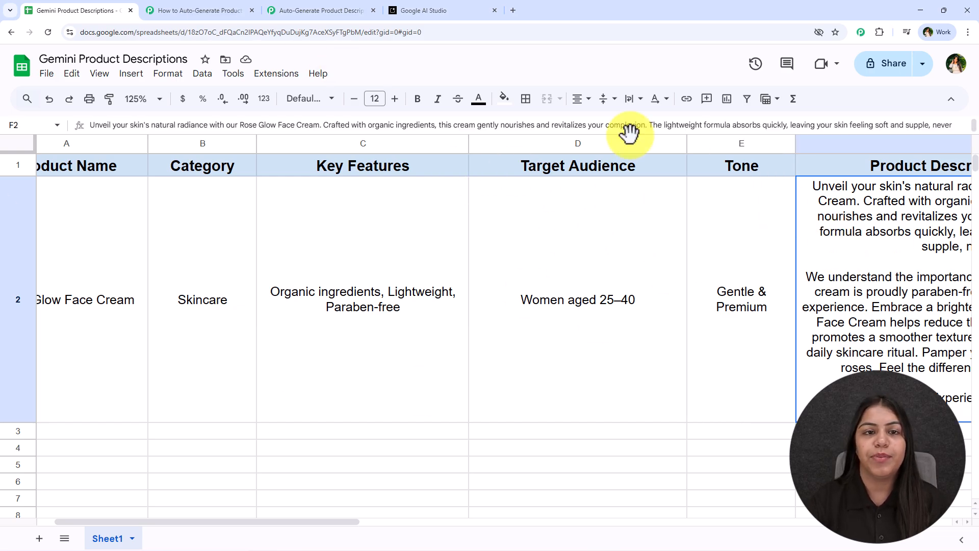
left_click(417, 4)
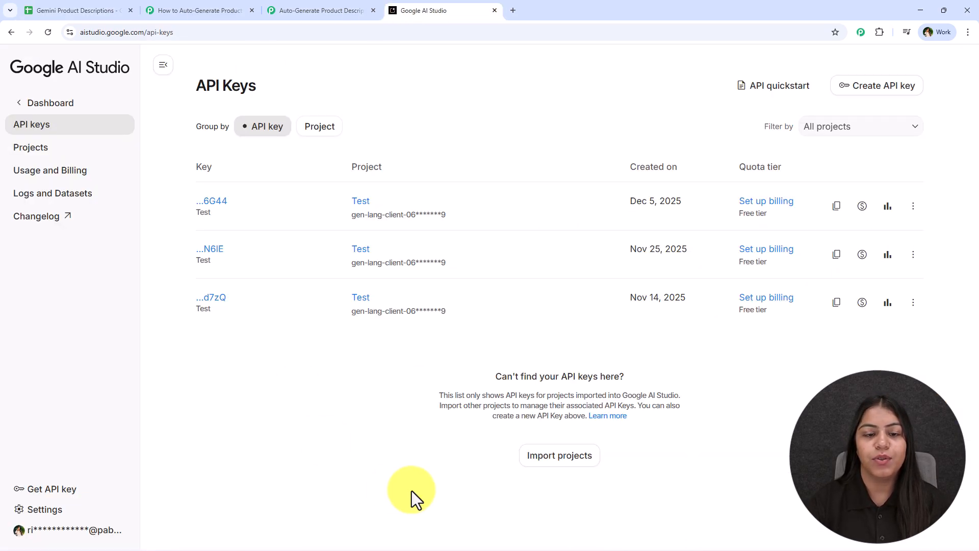
left_click(286, 9)
left_click(89, 9)
left_click(321, 10)
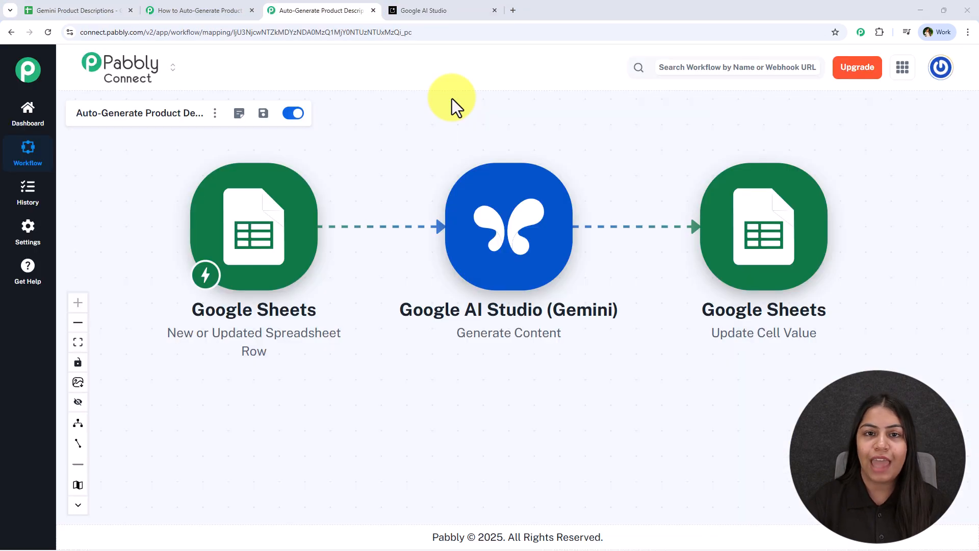